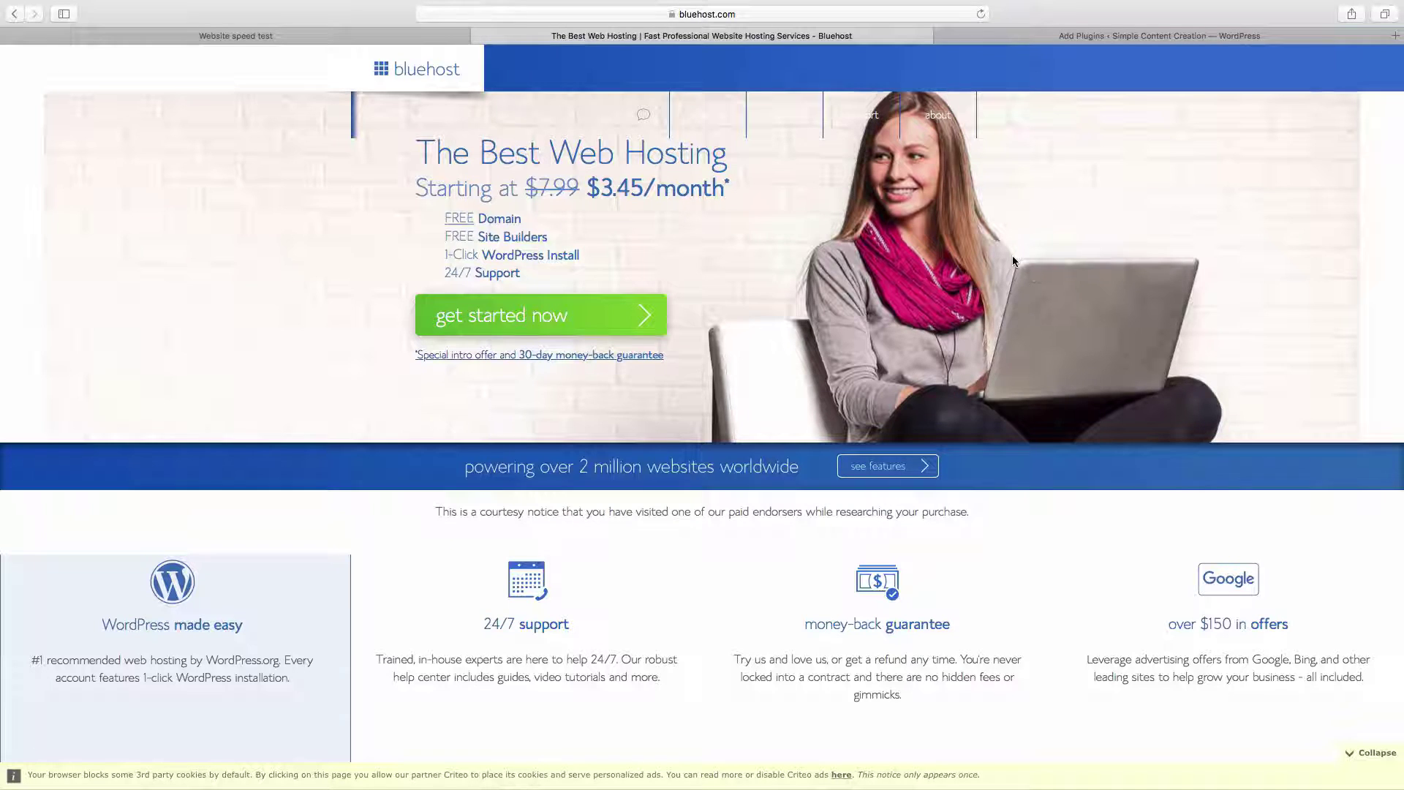
Run a Pingdom baseline test of simplecontentcreation.com from Dallas: grade C 76, 5.89 s, 70 requests
click(301, 32)
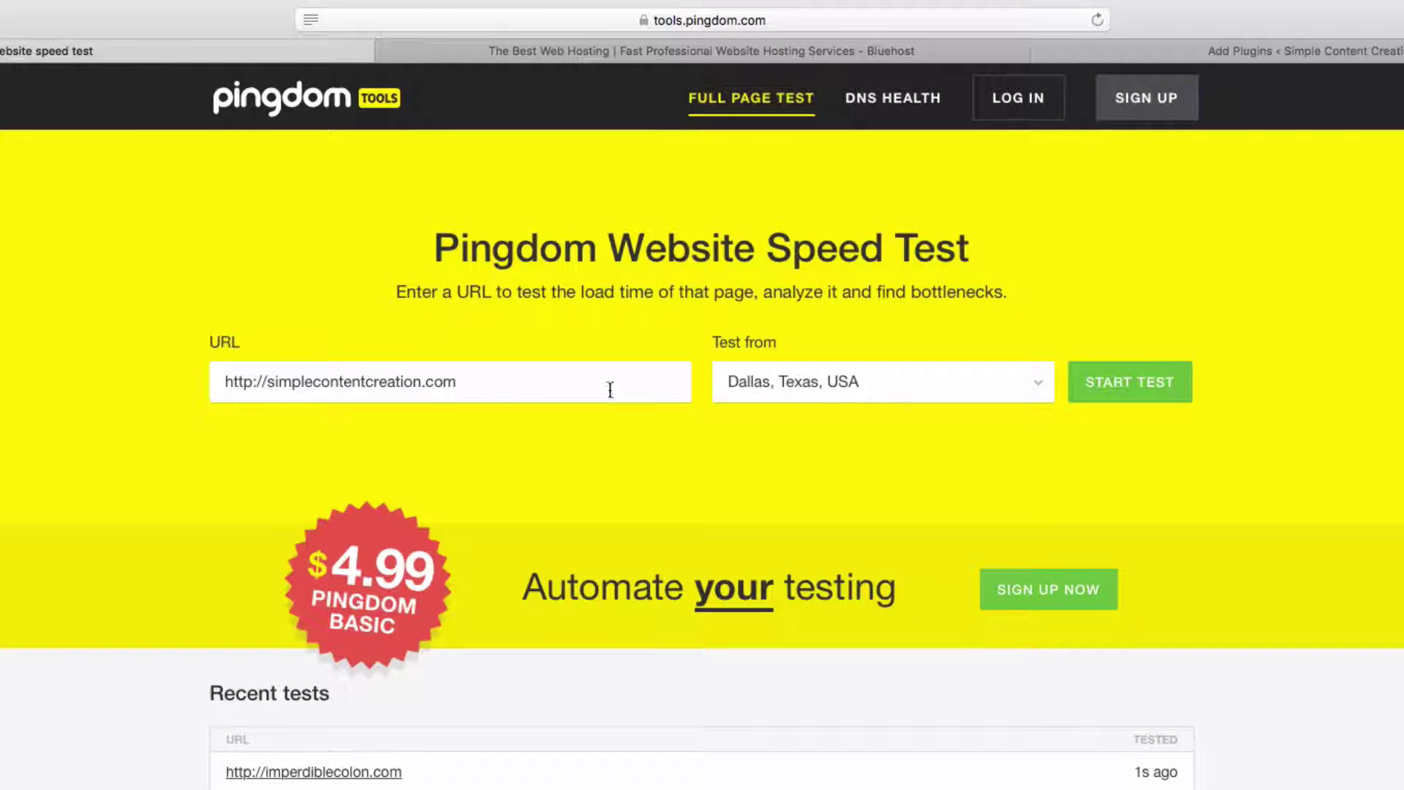
click(1164, 398)
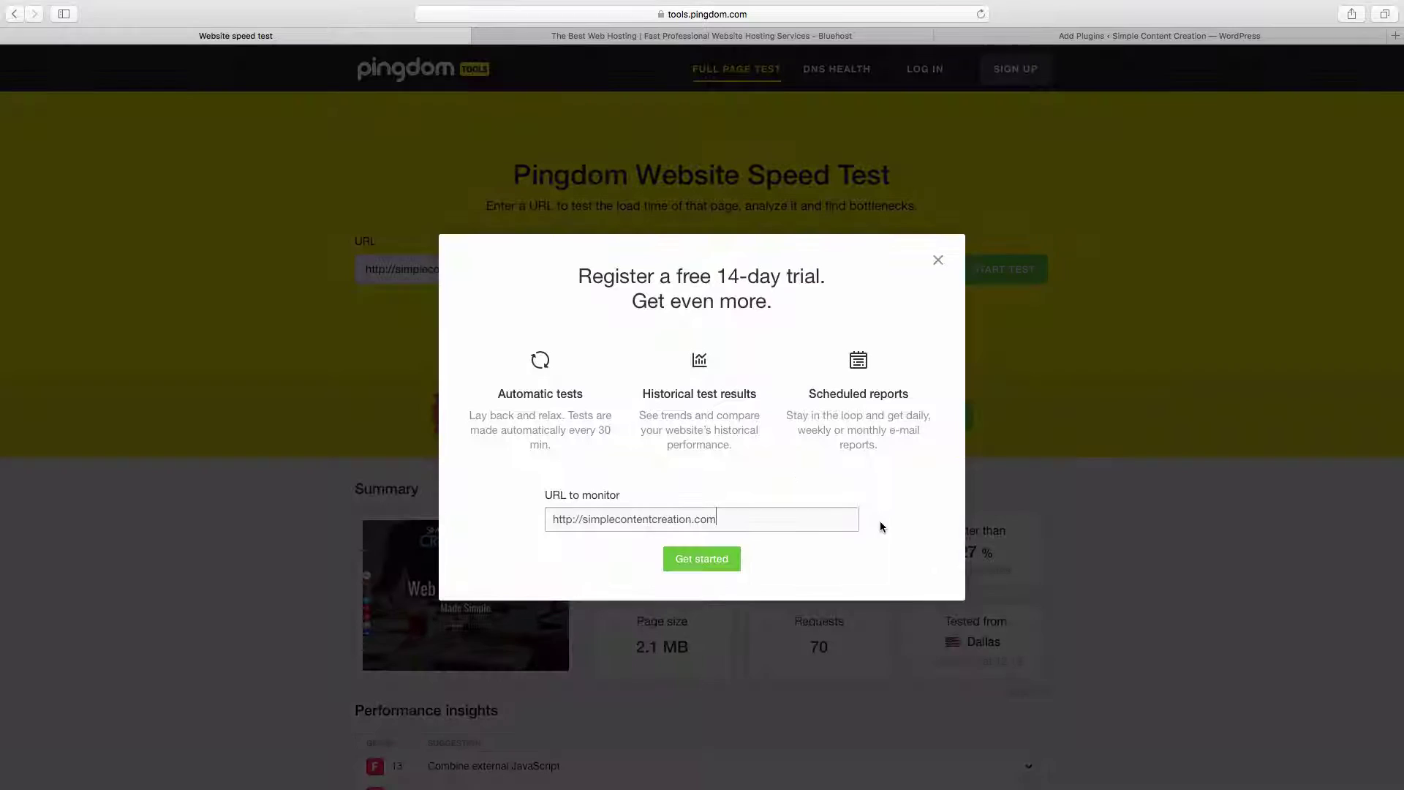
click(936, 262)
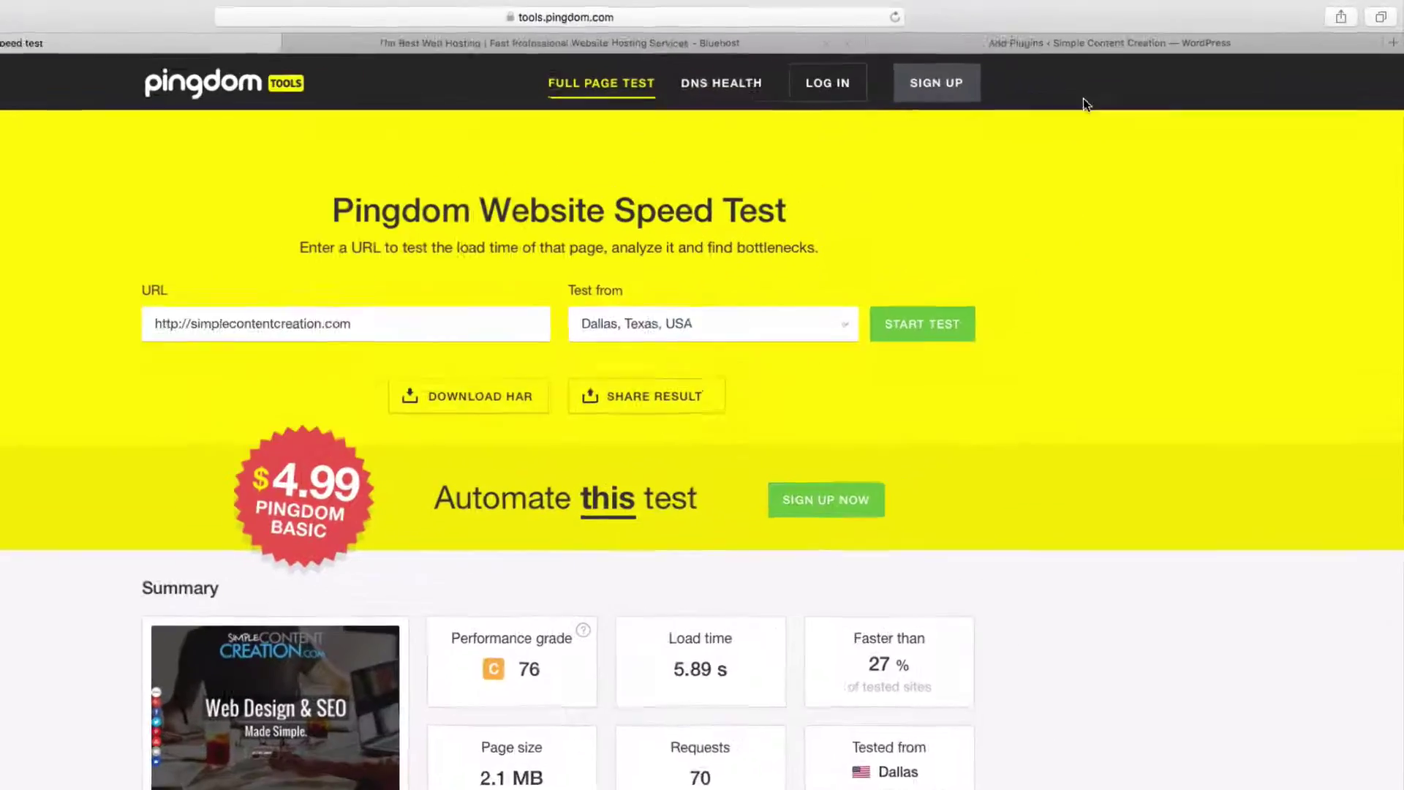
Activate the W3 Total Cache plugin, version 0.9.4.1, from the Add Plugins page
click(1154, 36)
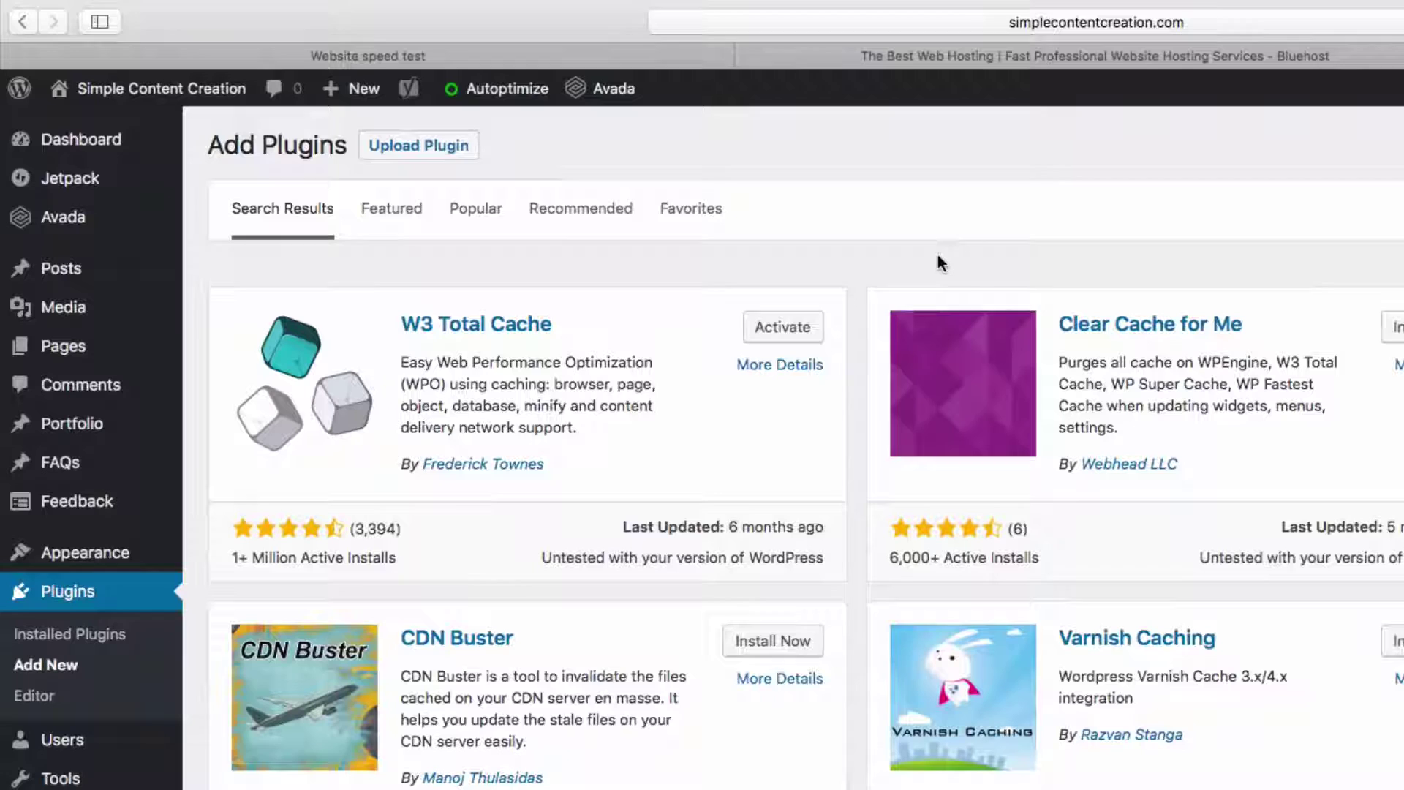
click(797, 336)
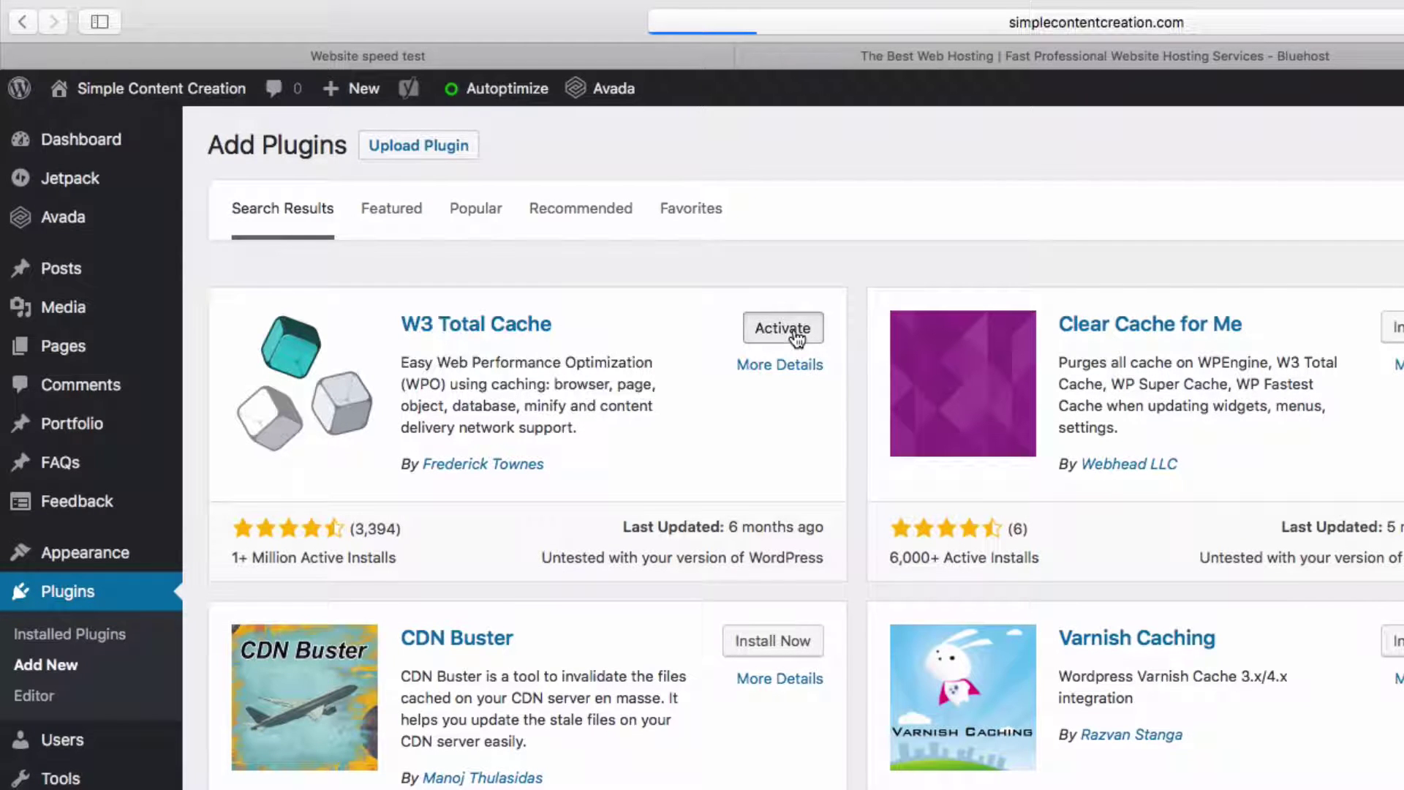
scroll(576, 110, down, 15)
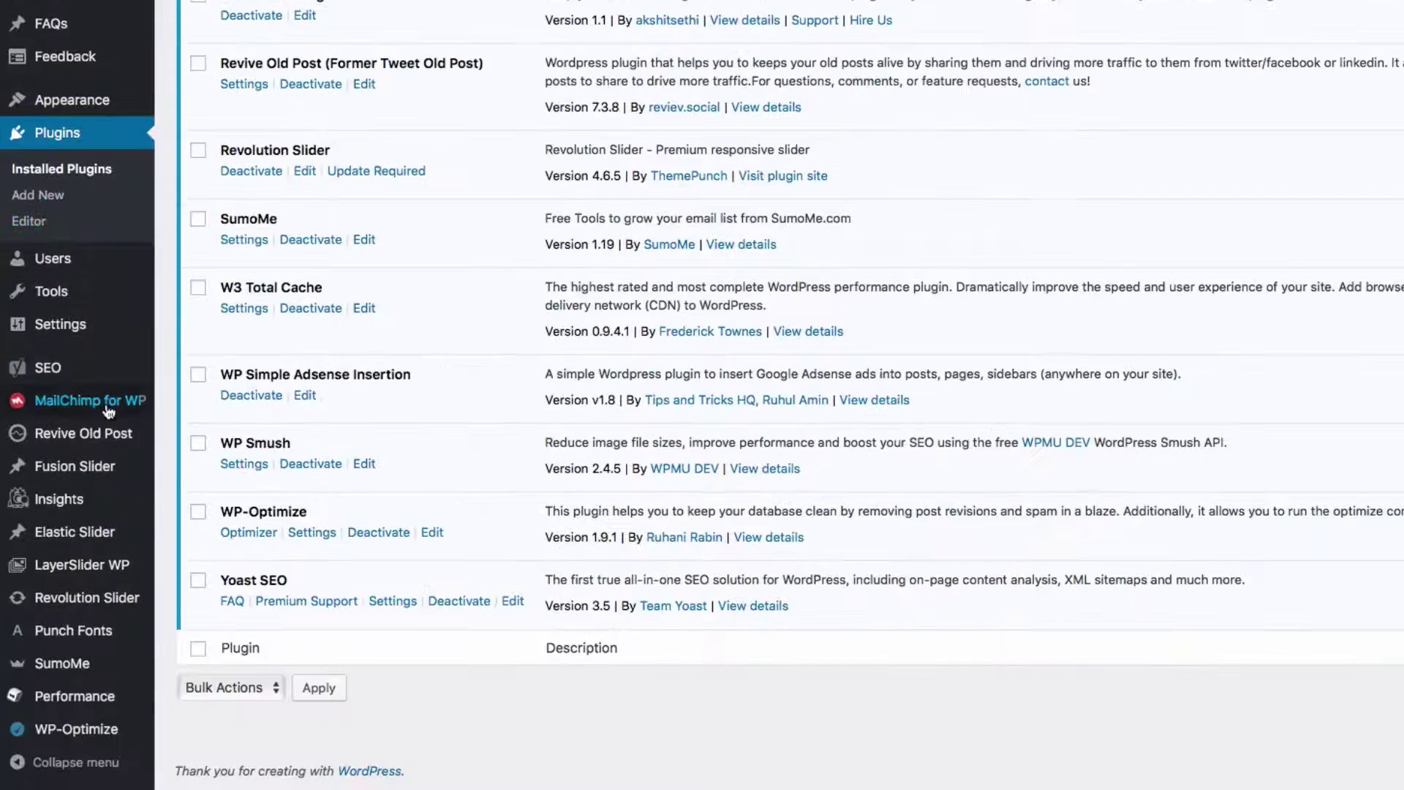
mouse_move(102, 702)
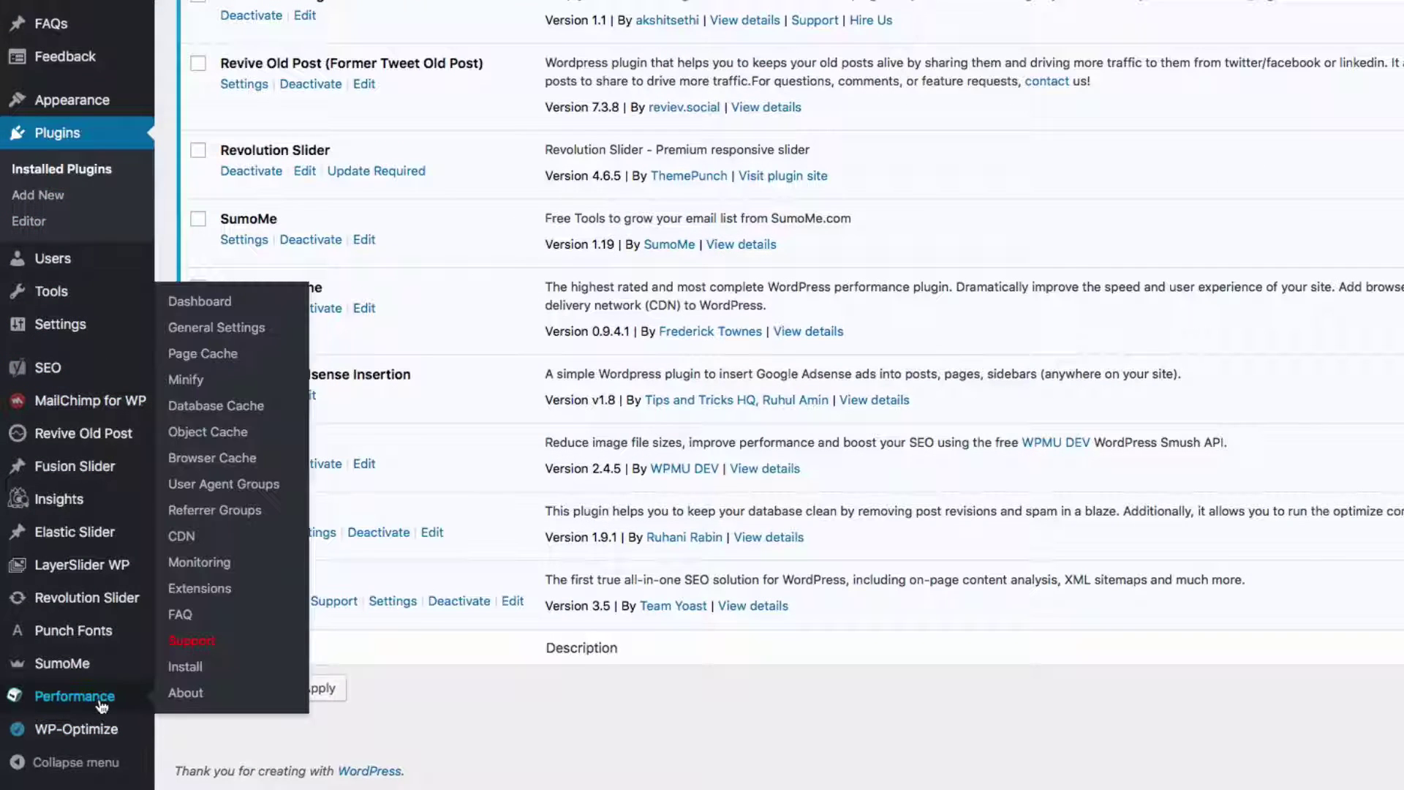
Import W3+Total+Cache+Export.php via General Settings Import/Export, enabling Disk: Enhanced page cache
click(257, 335)
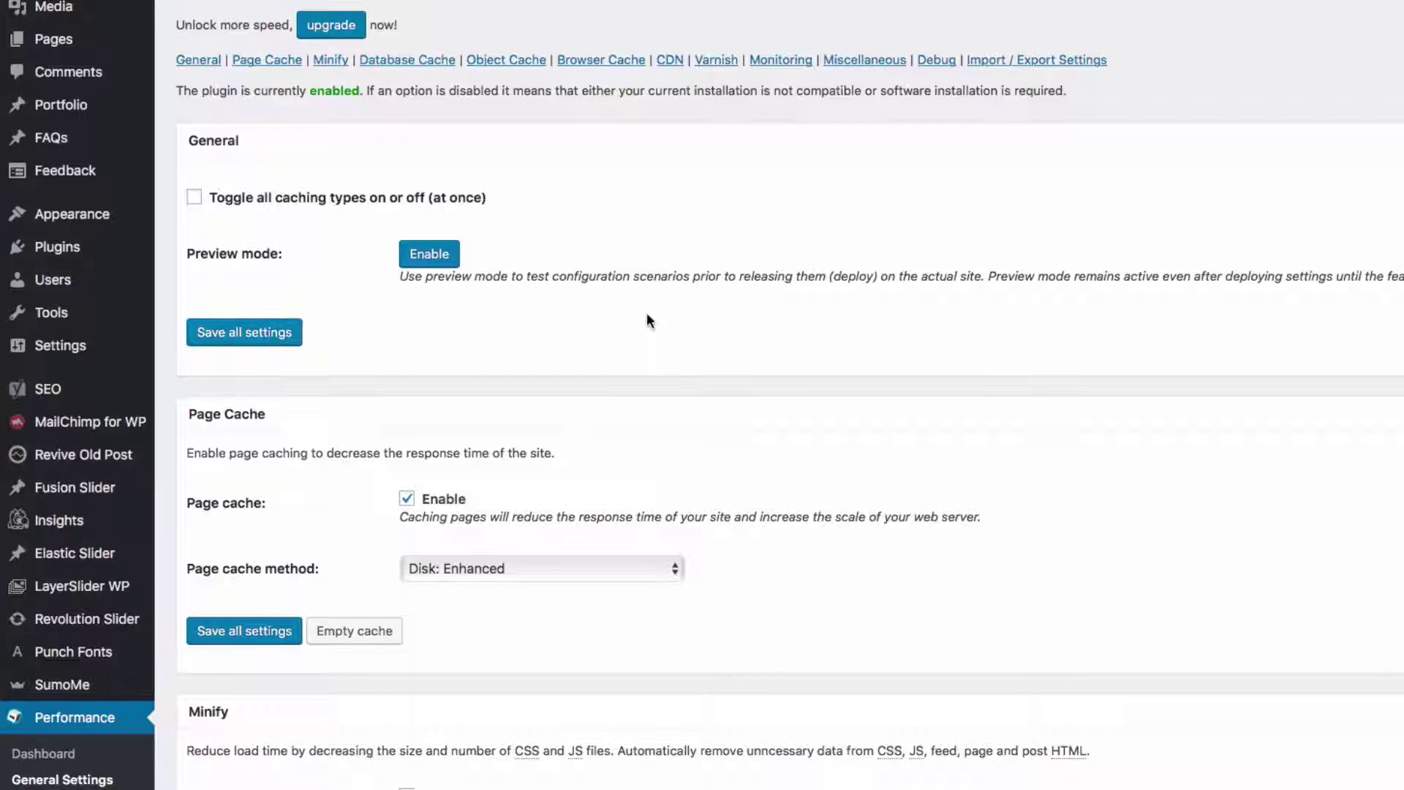
scroll(646, 315, down, 20)
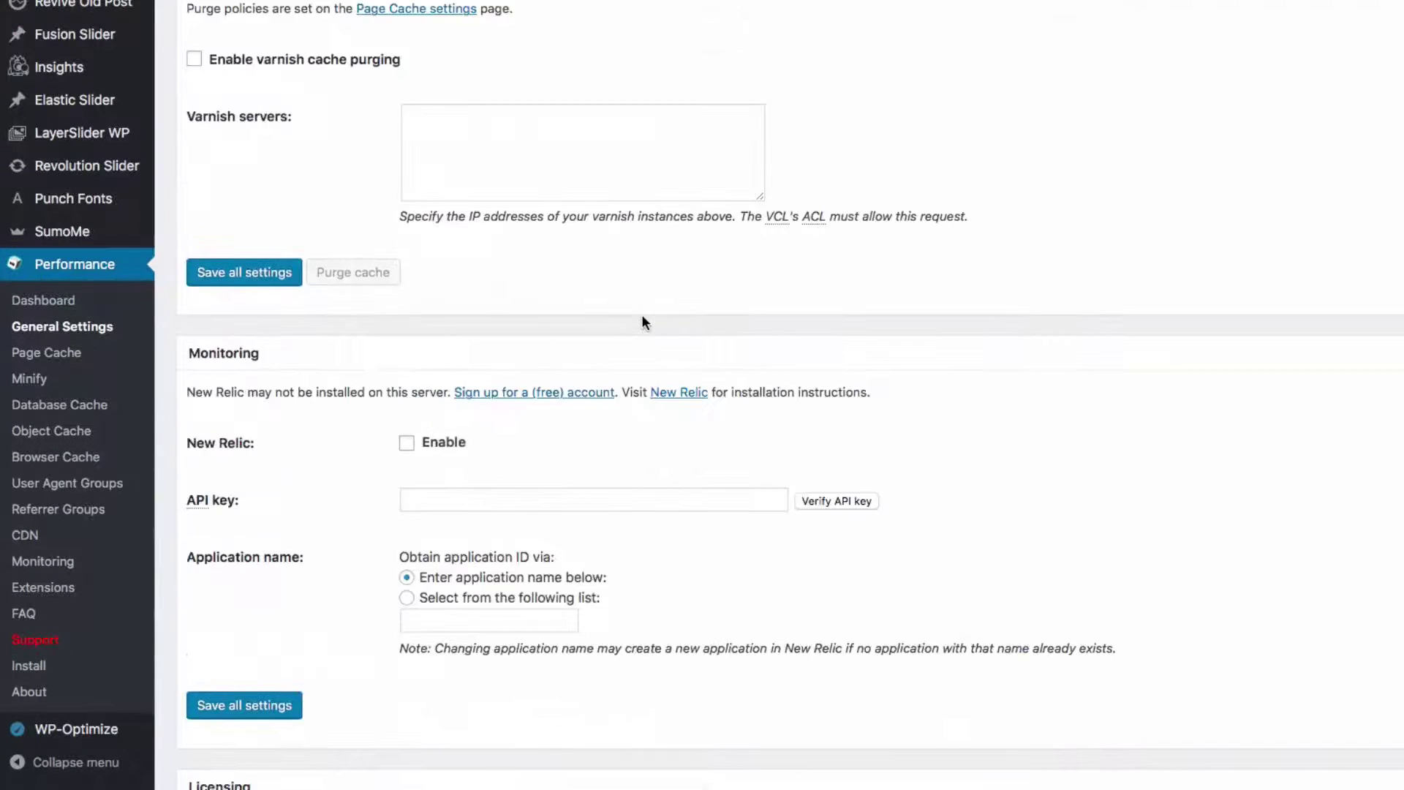
scroll(643, 316, down, 15)
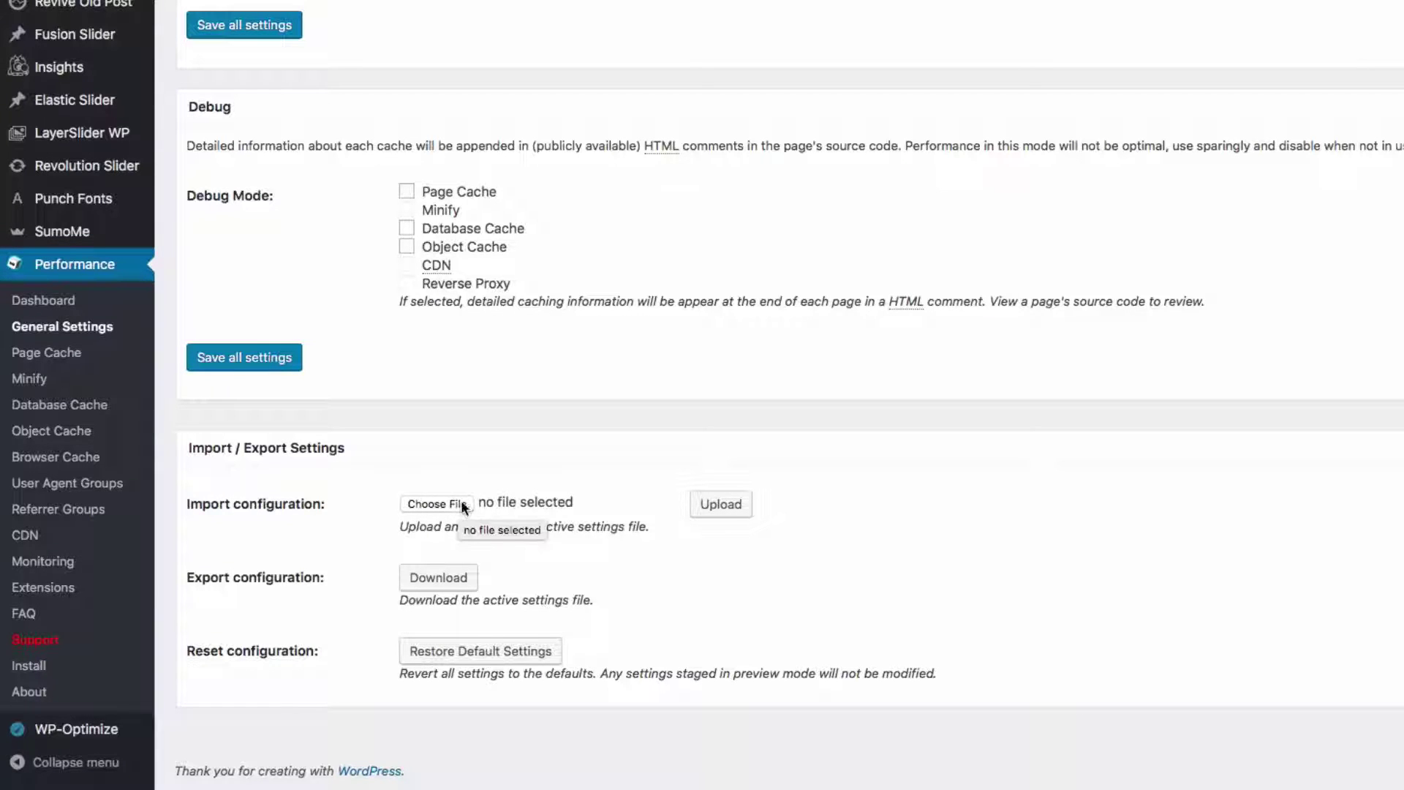
click(450, 503)
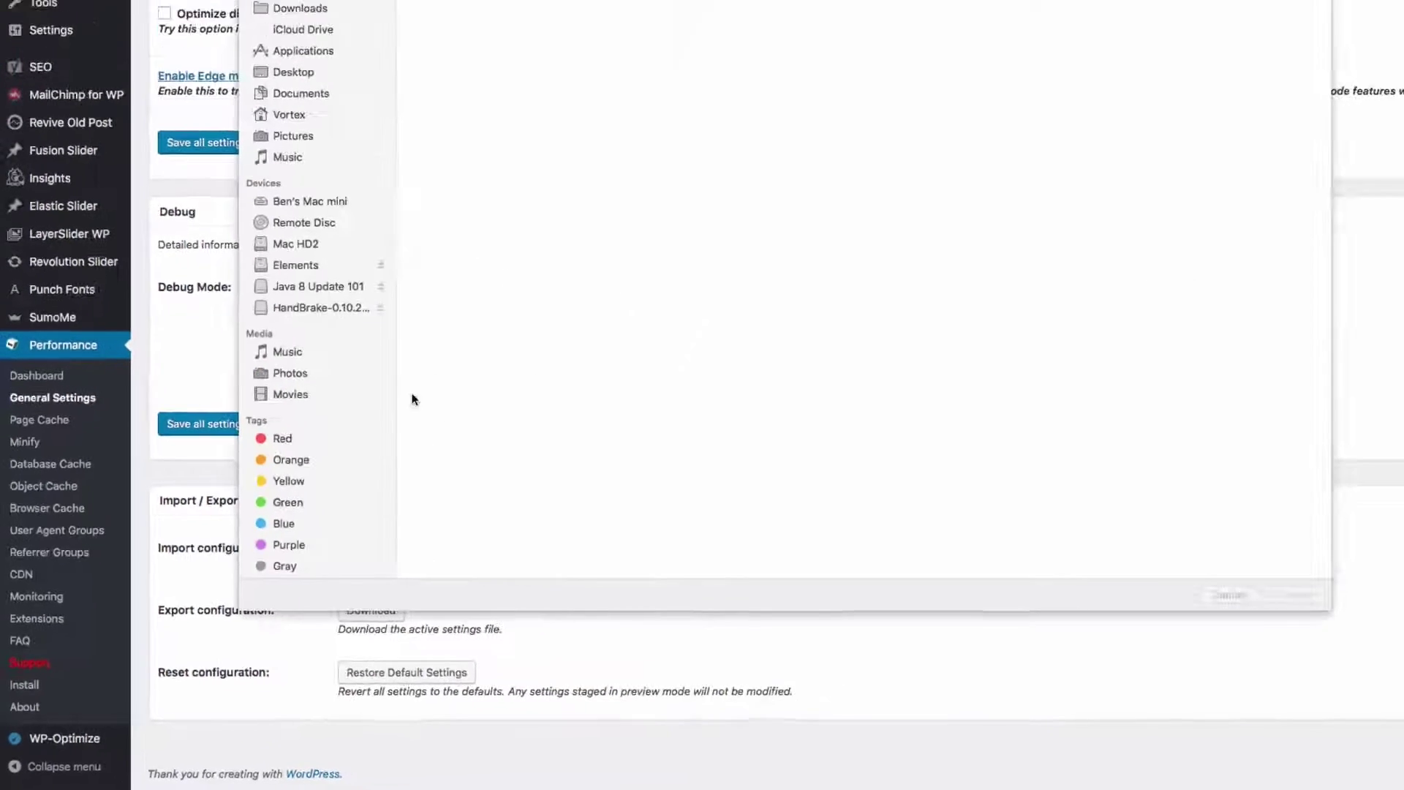
click(765, 256)
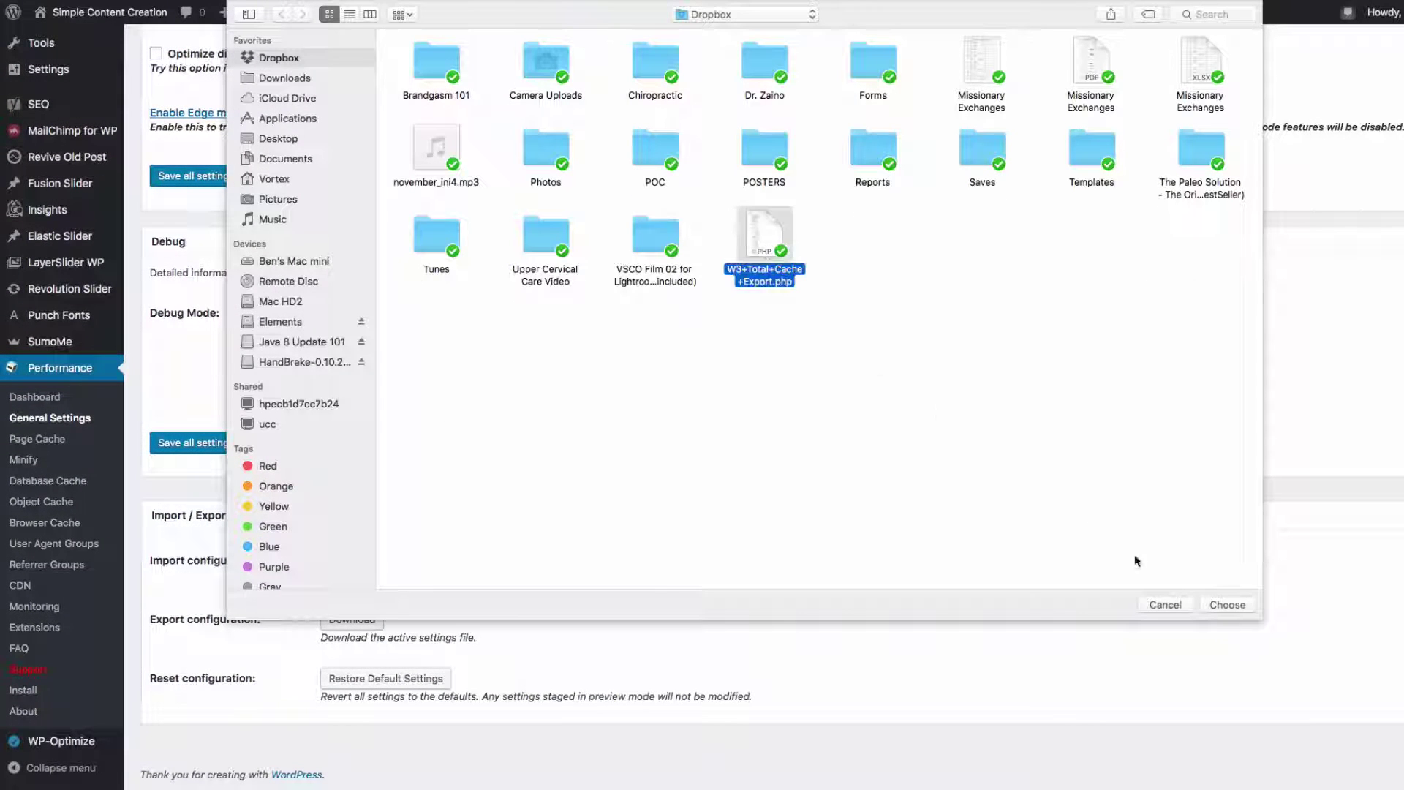
click(1218, 604)
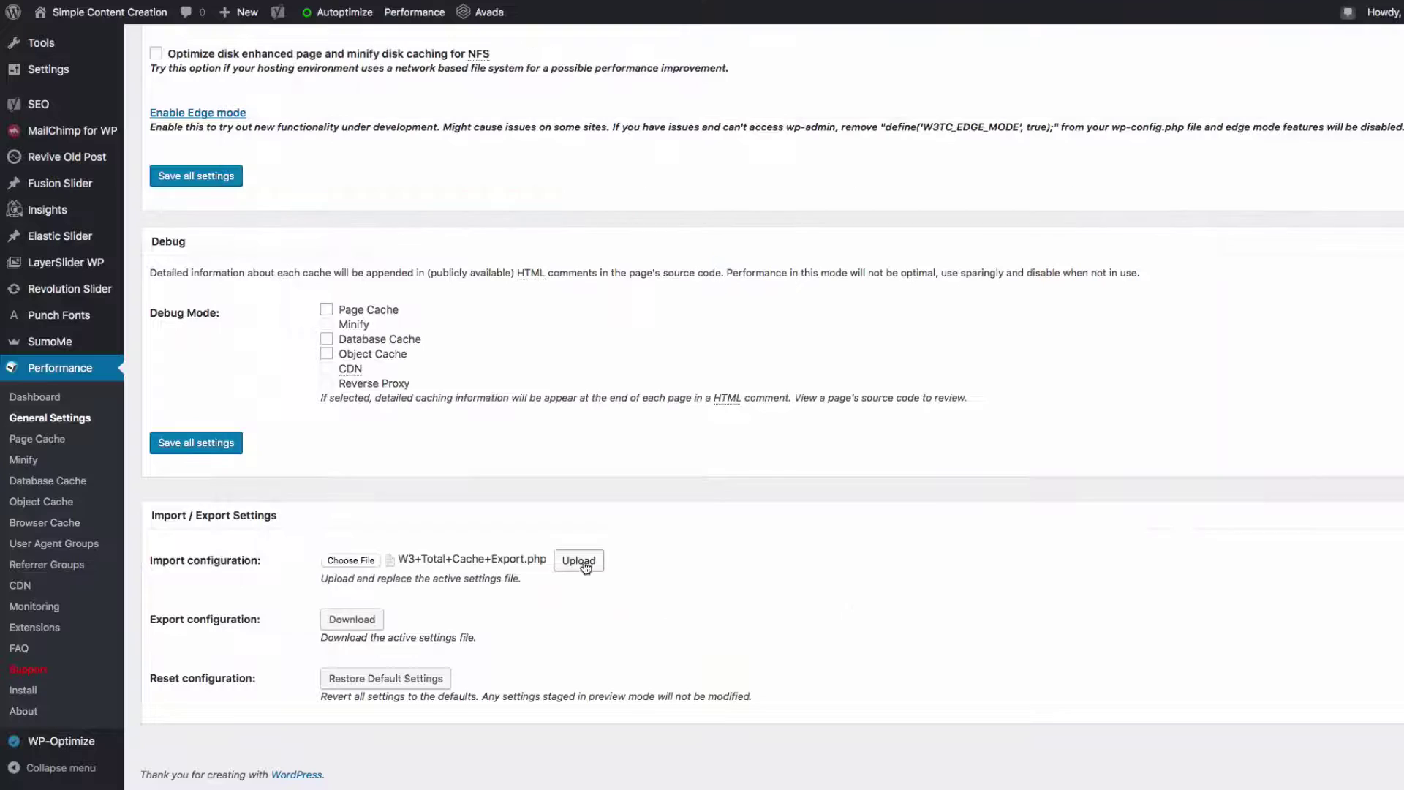
click(585, 567)
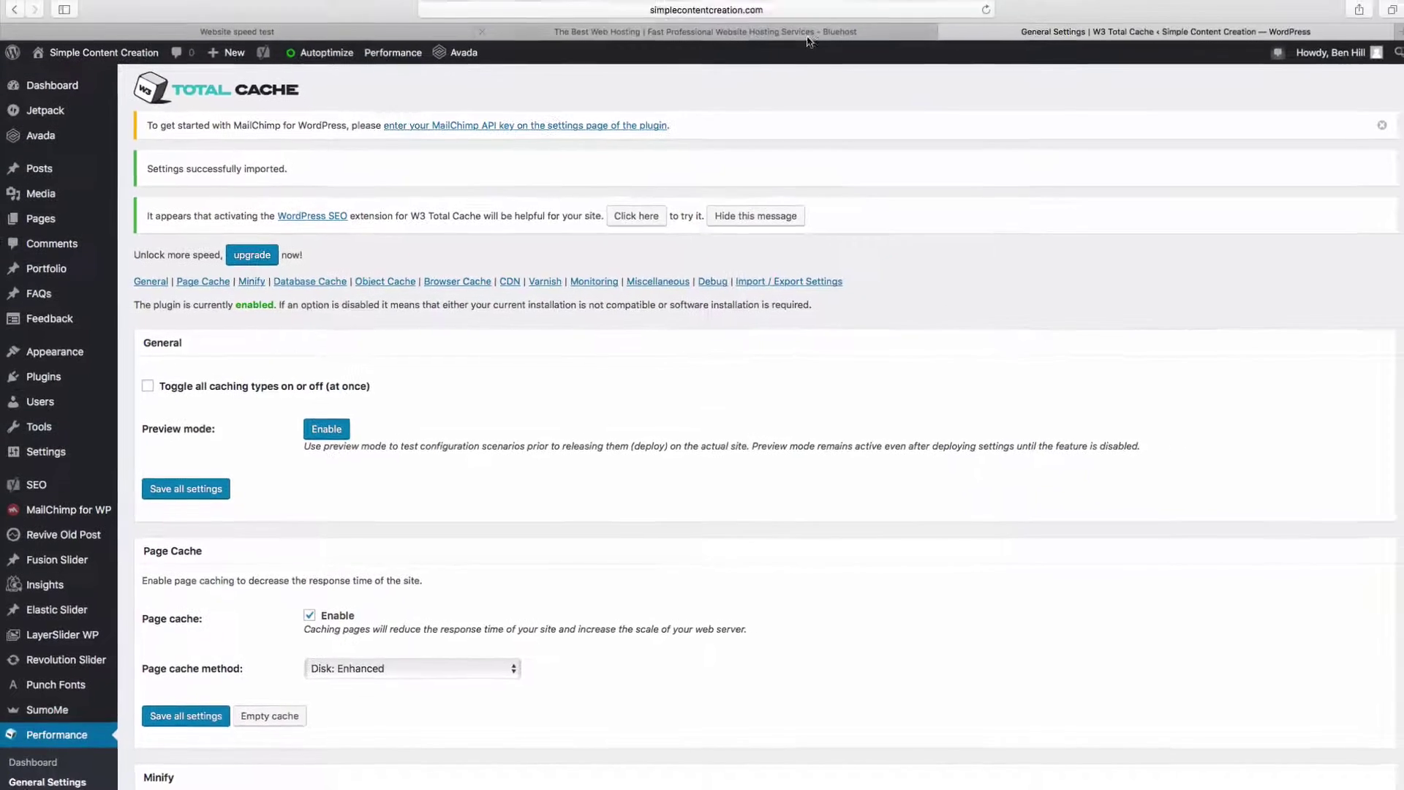
Log in to my.bluehost.com and scroll to the cPanel domains tools
click(807, 33)
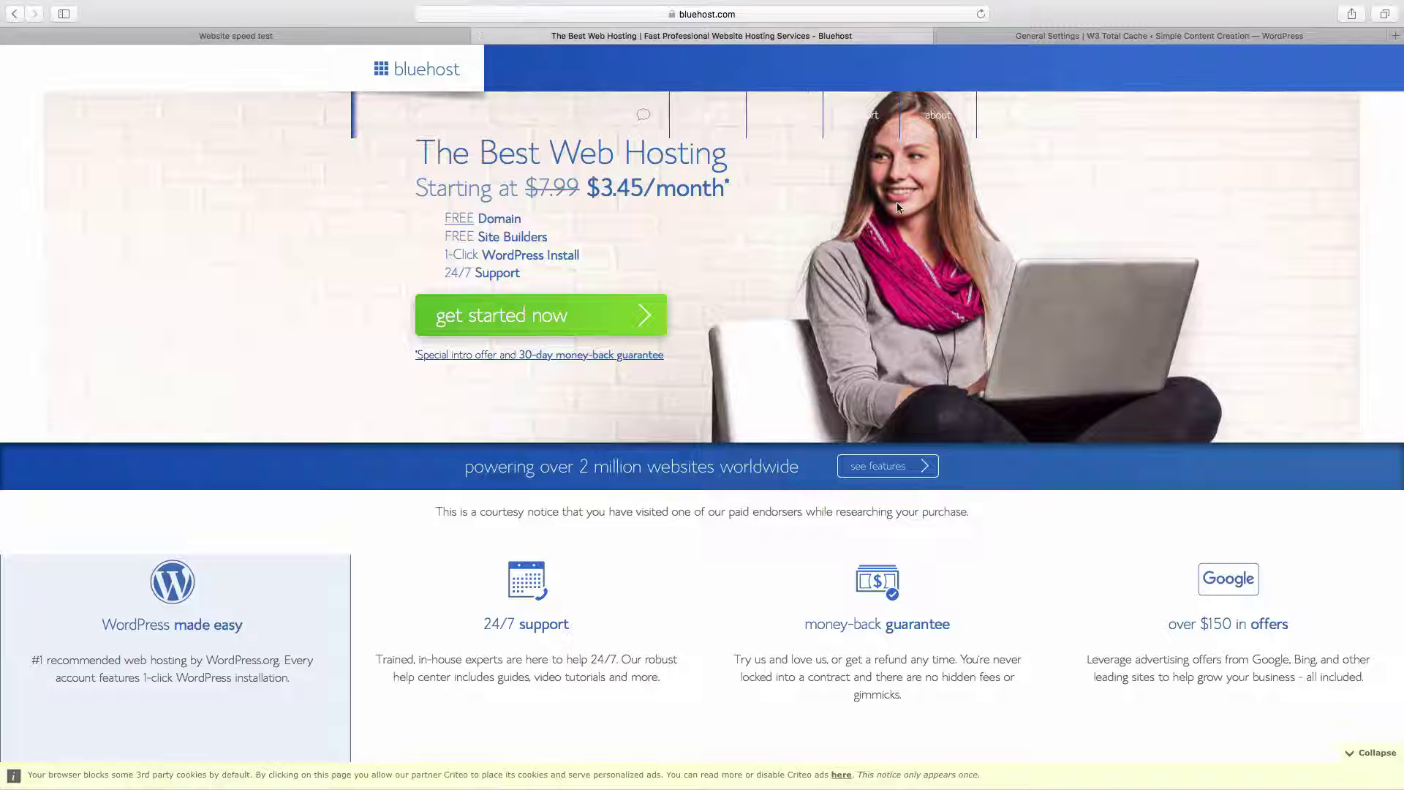
click(1023, 127)
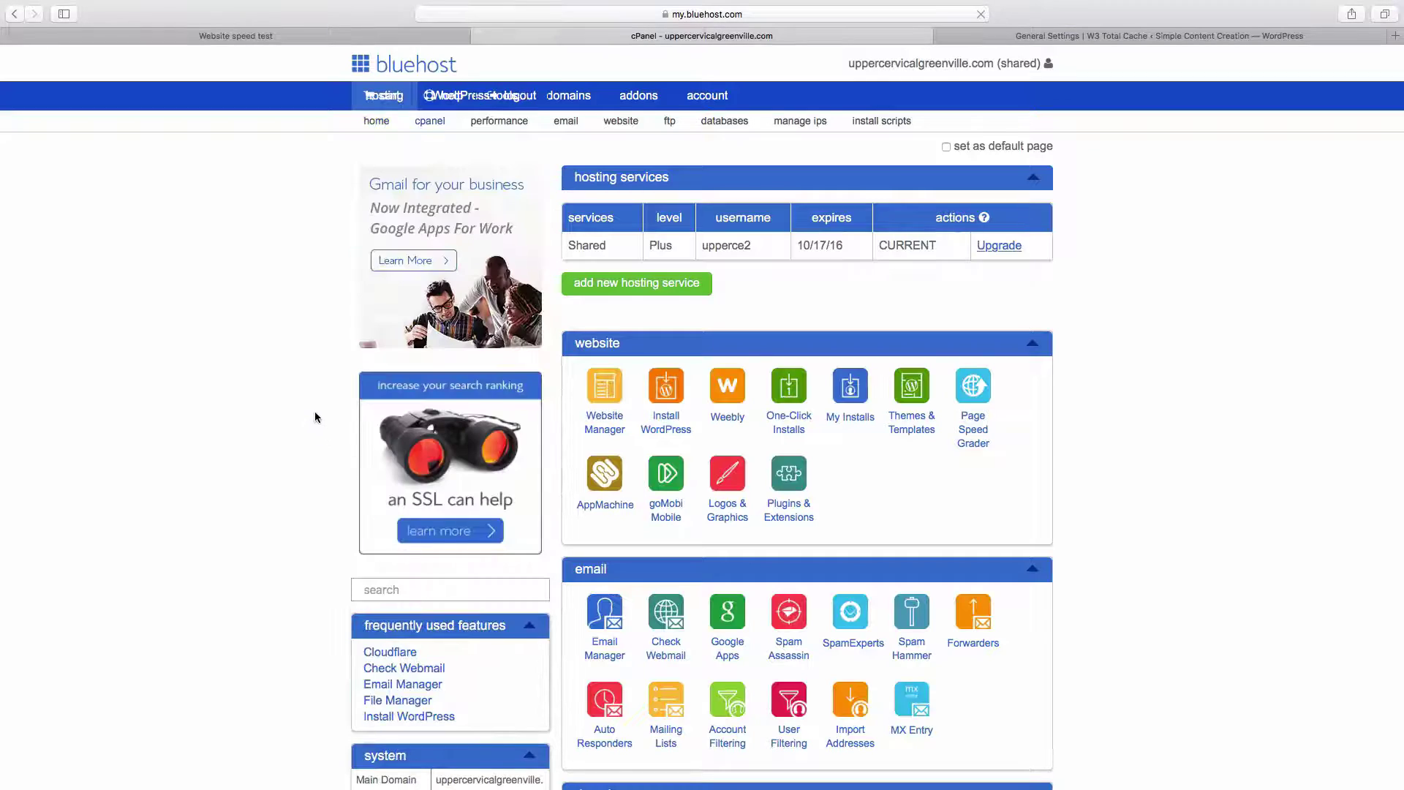
scroll(315, 416, down, 6)
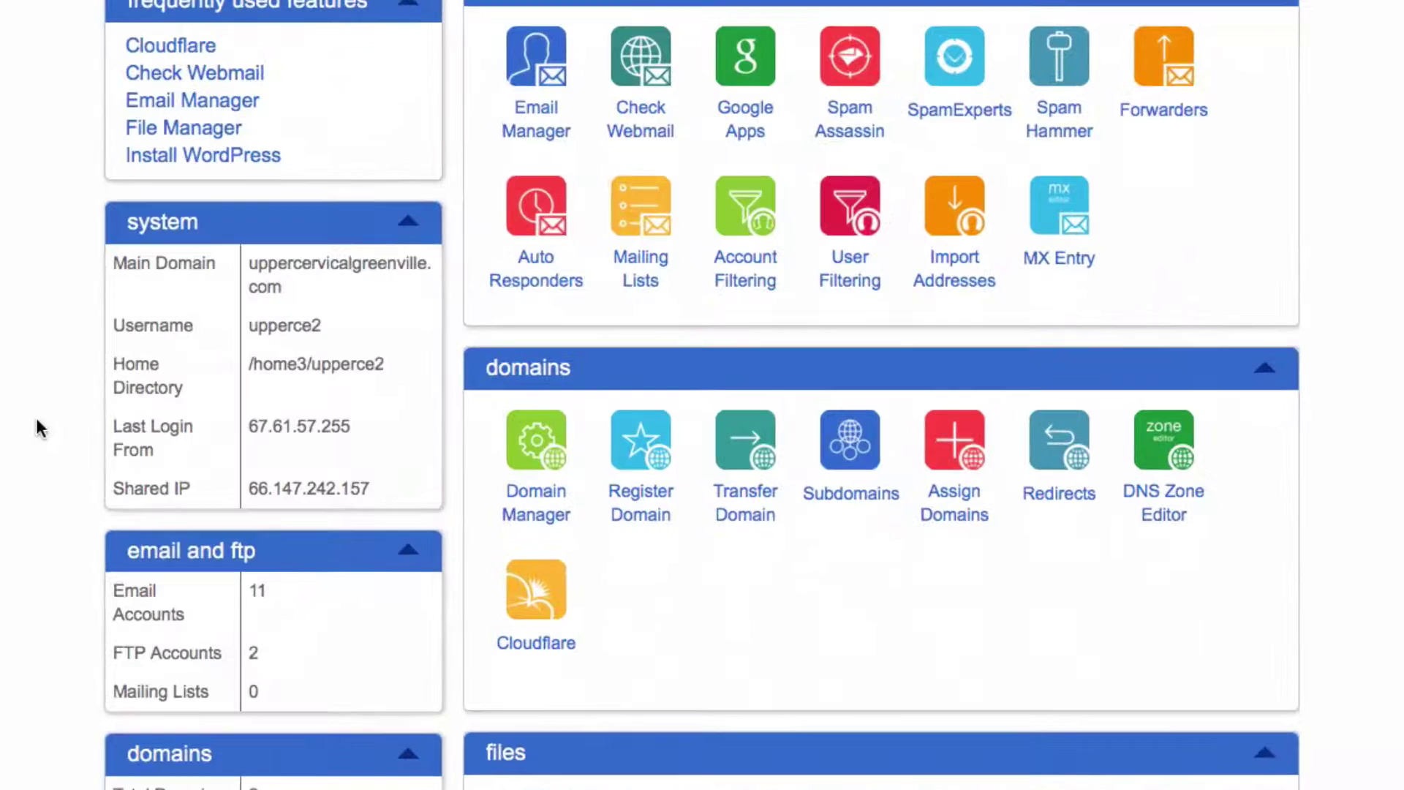
Enable Cloudflare for simplecontentcreation.com, listing its two CNAME records and one A record
click(537, 599)
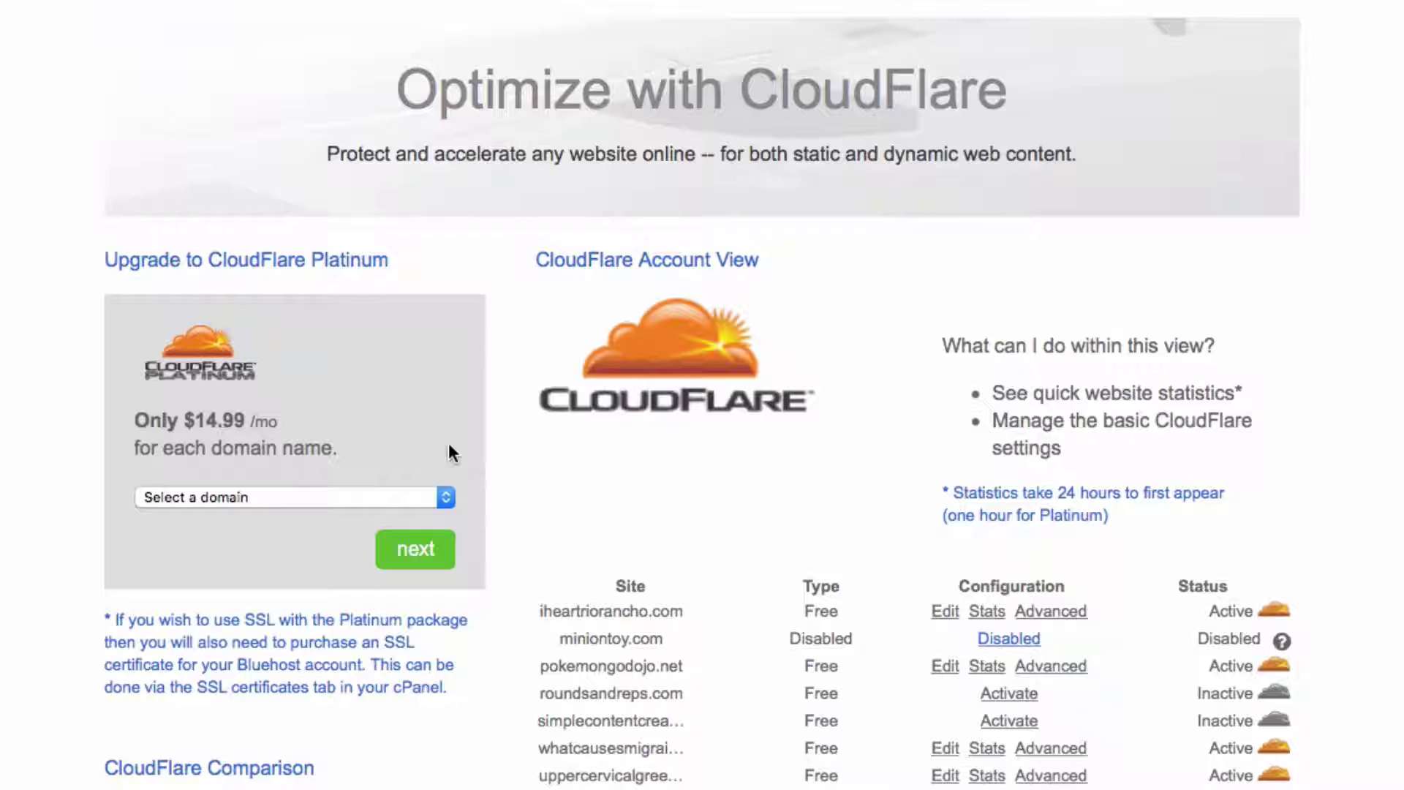
scroll(597, 433, down, 15)
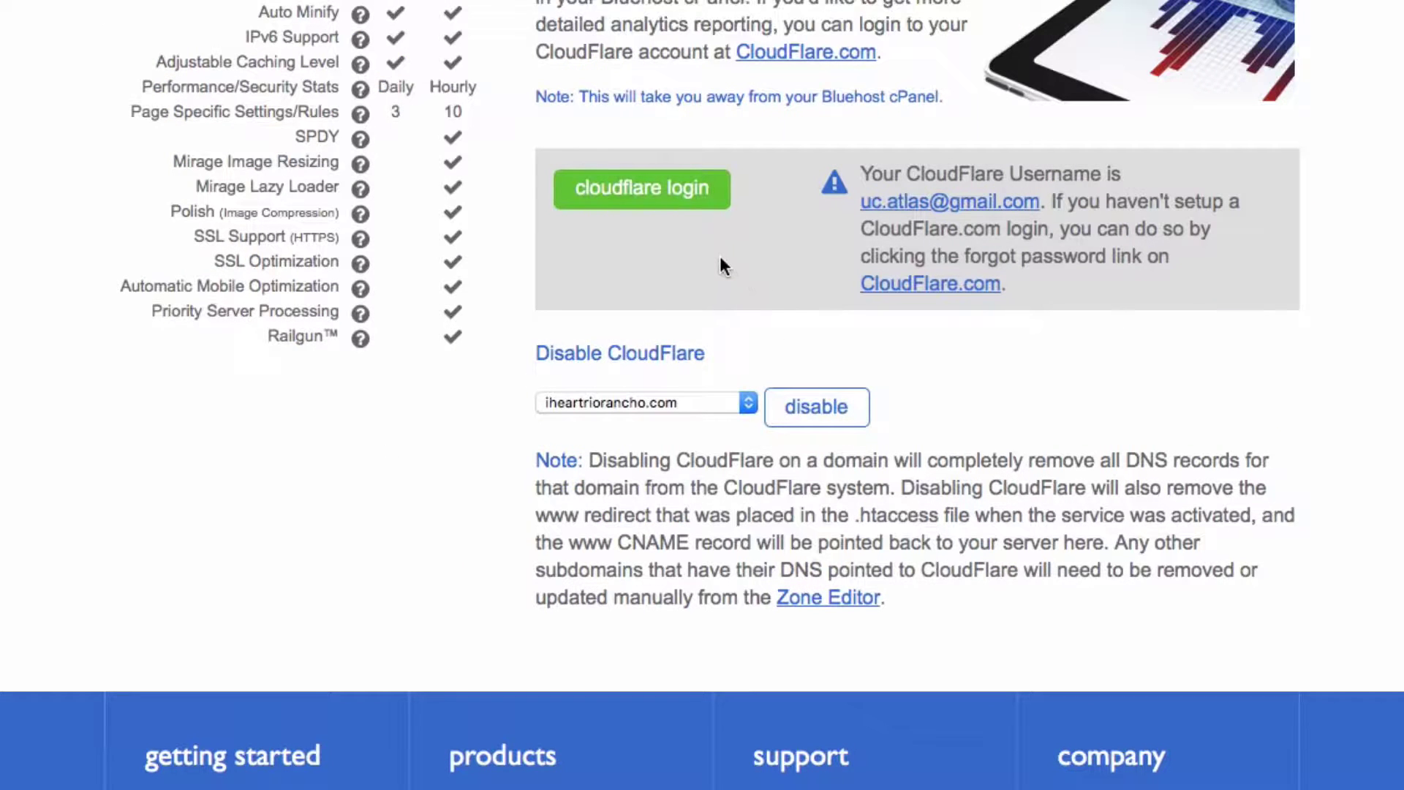
scroll(720, 256, up, 5)
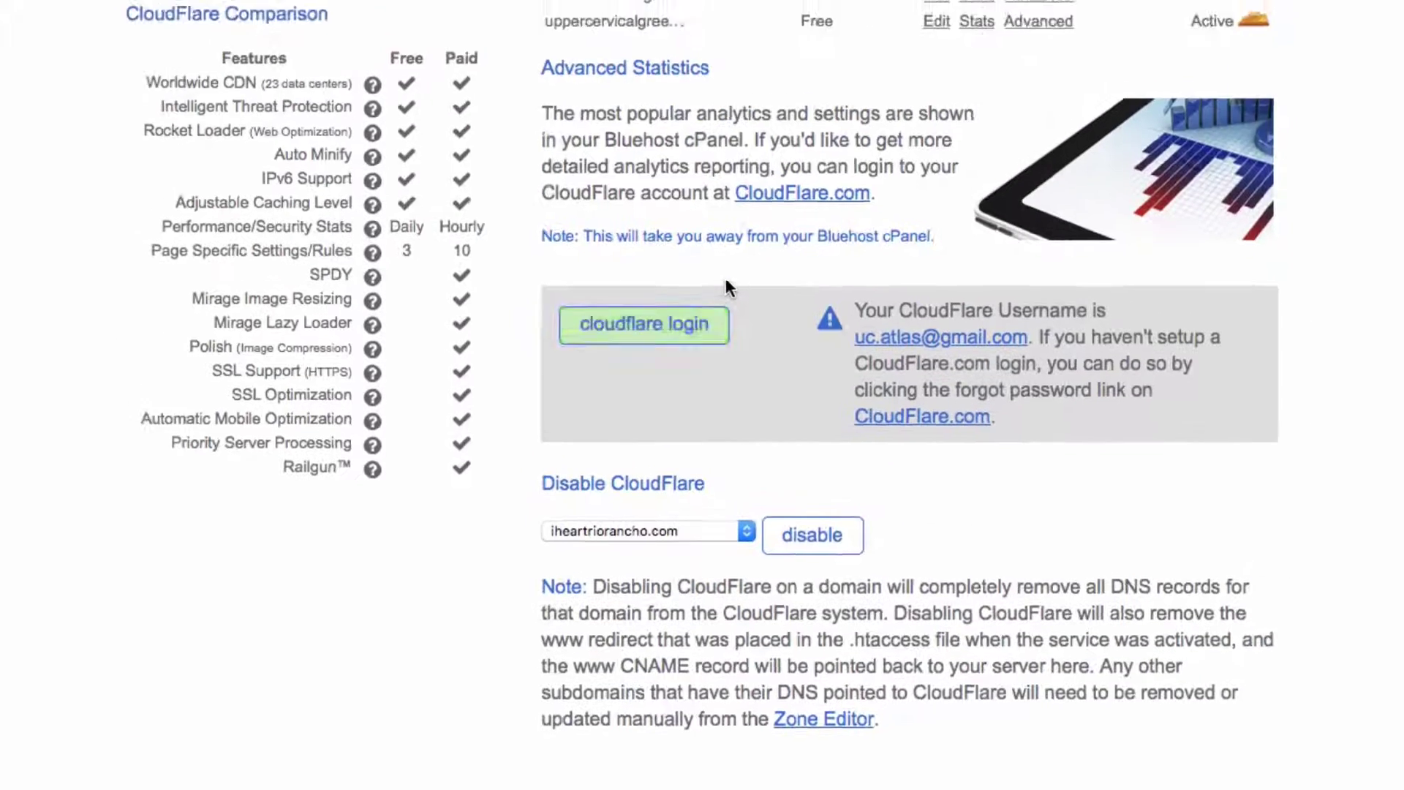
scroll(724, 407, up, 1)
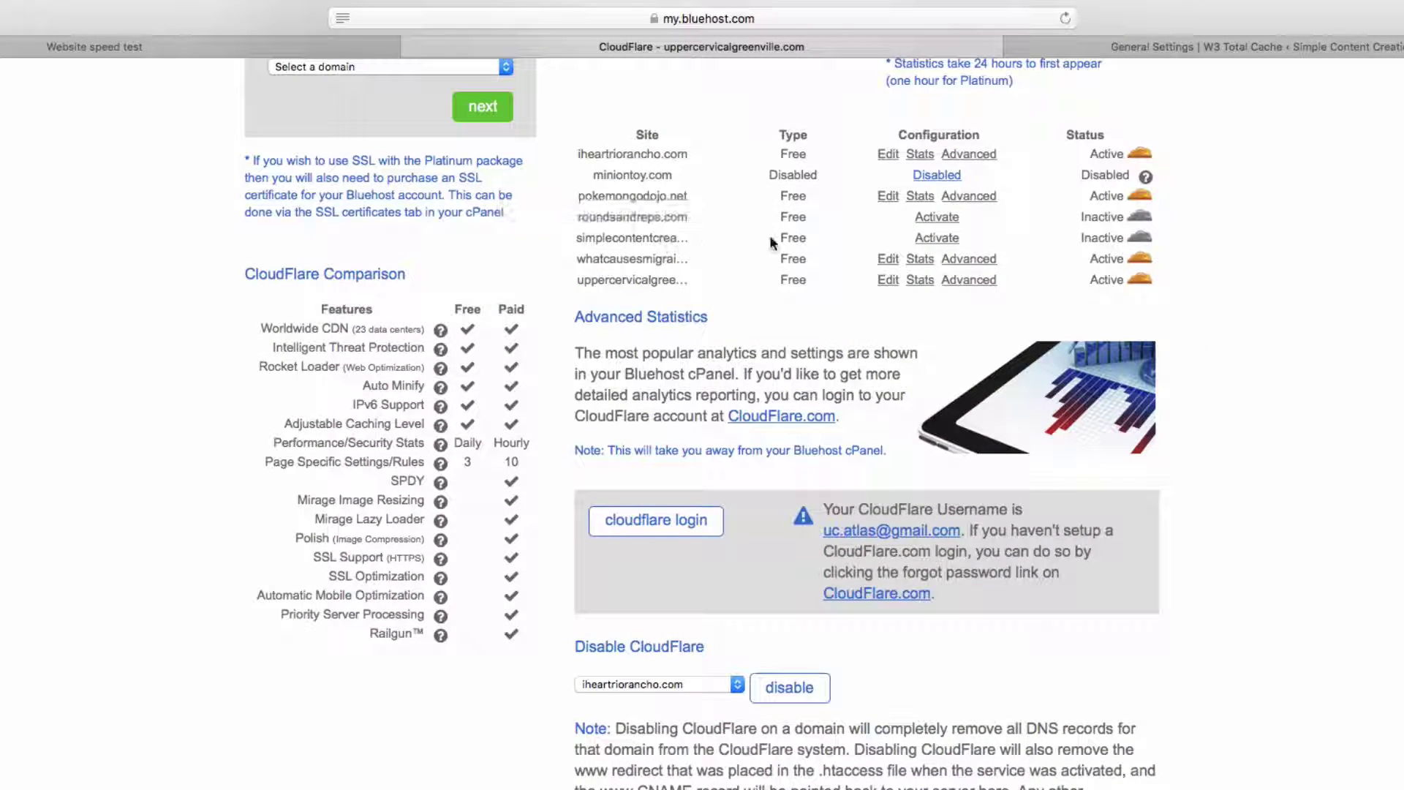
click(938, 238)
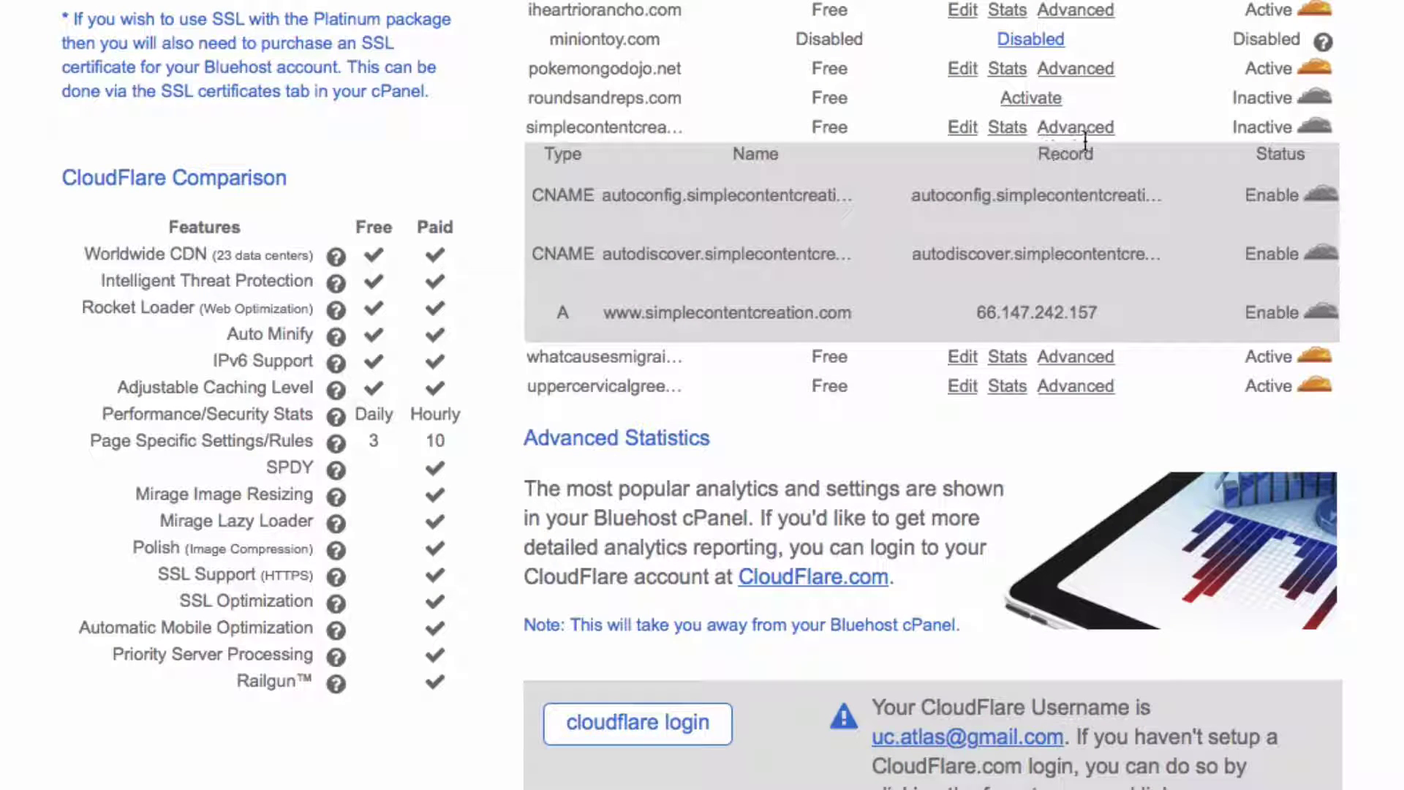
In Advanced settings, choose Aggressive caching, Automatic Rocket Loader, and CSS/JavaScript/HTML minification
click(1090, 135)
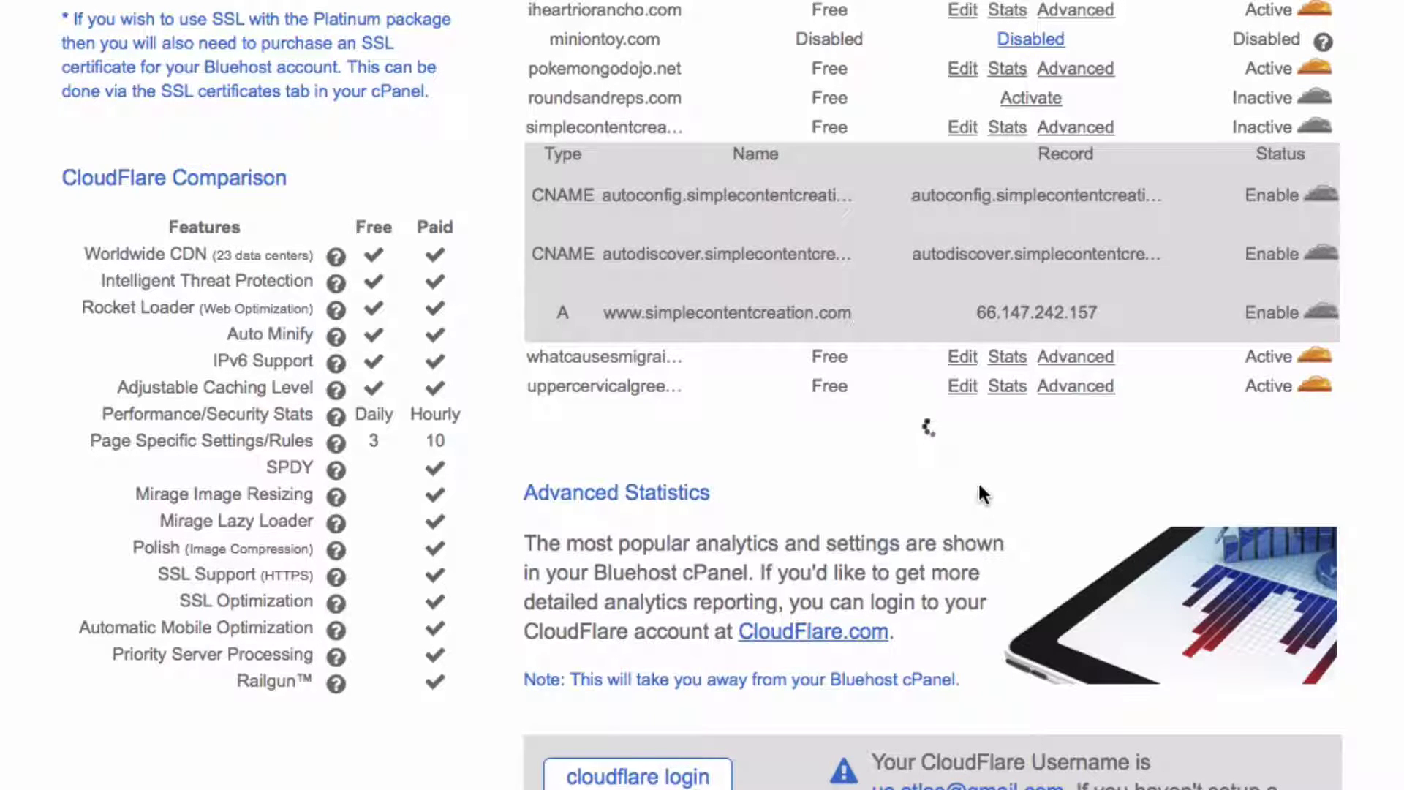
click(1179, 582)
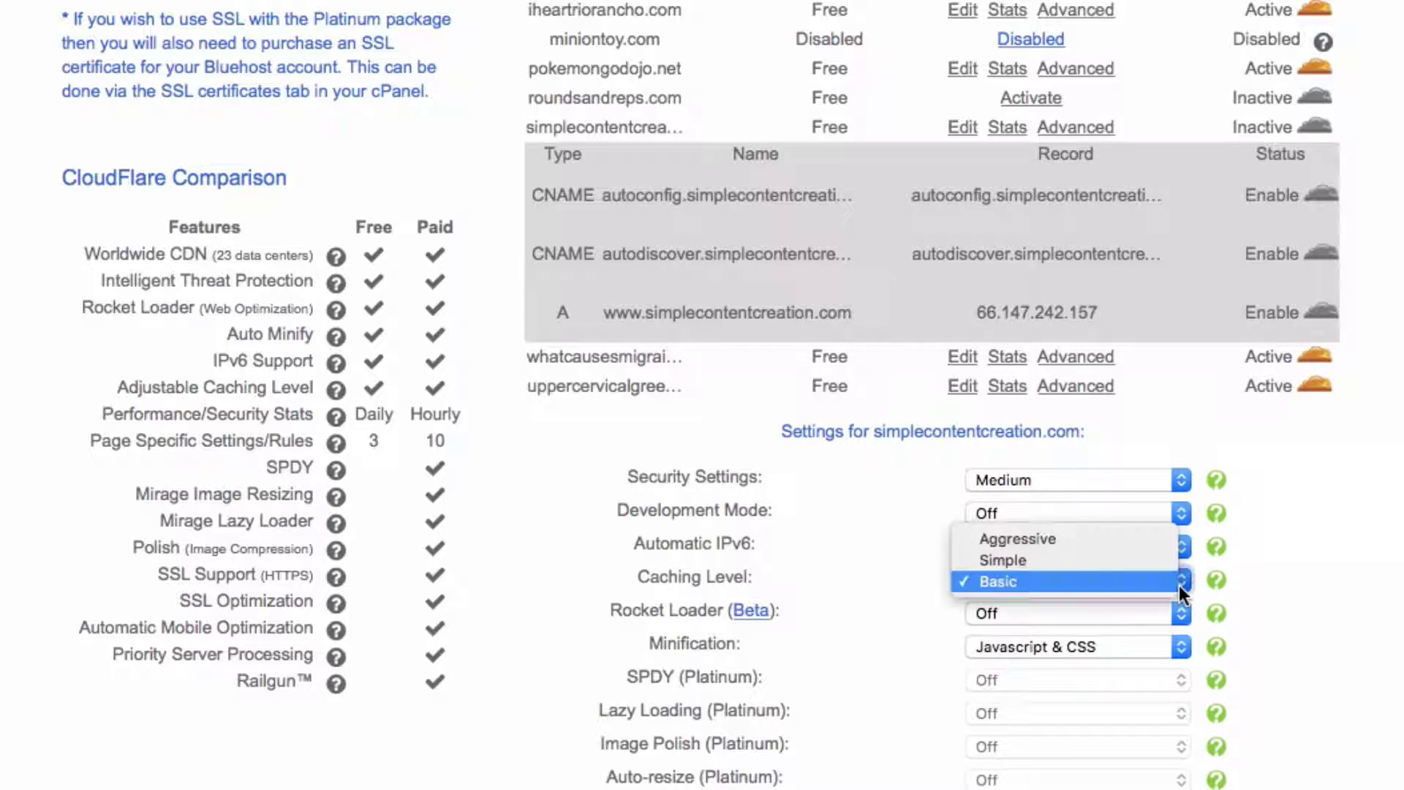
click(1084, 539)
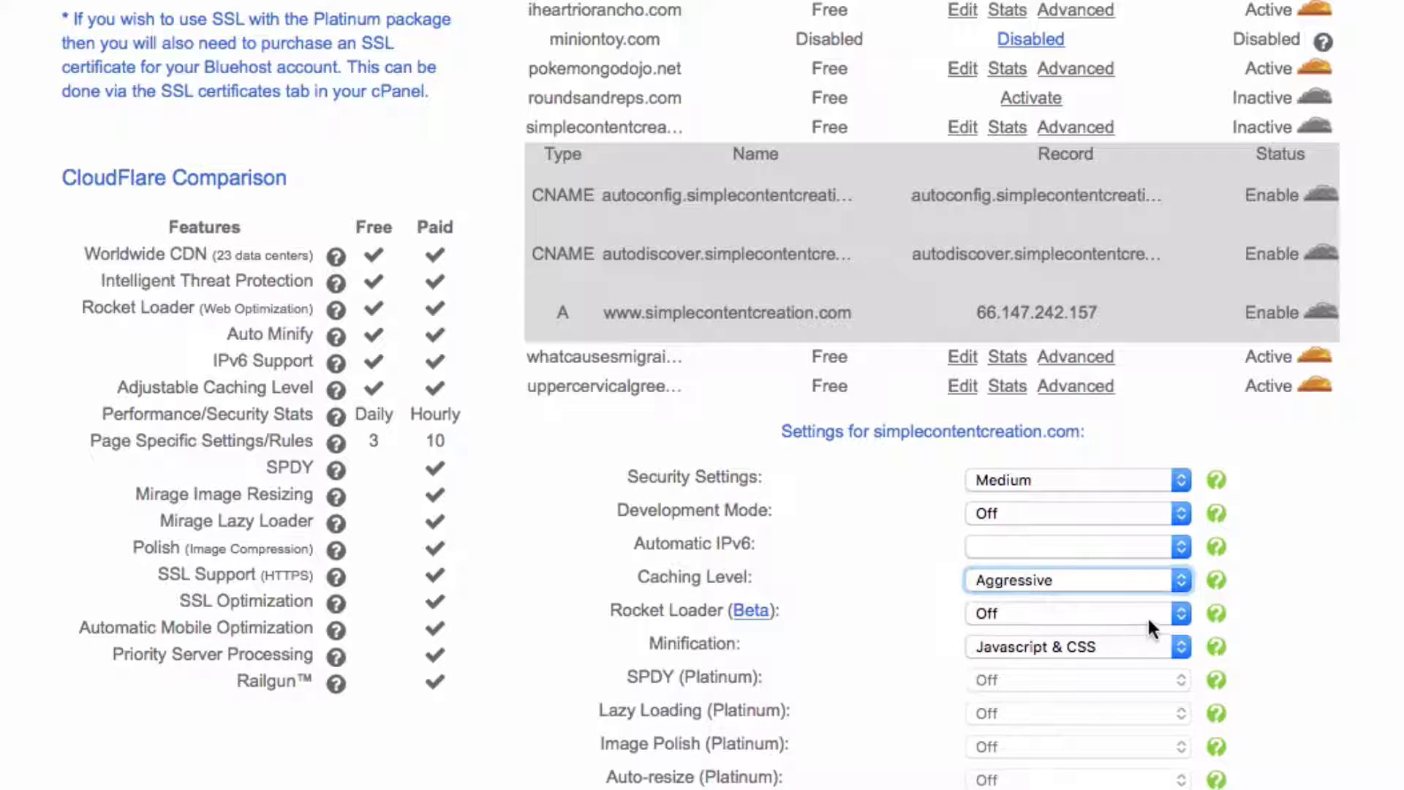
click(1151, 630)
click(1068, 662)
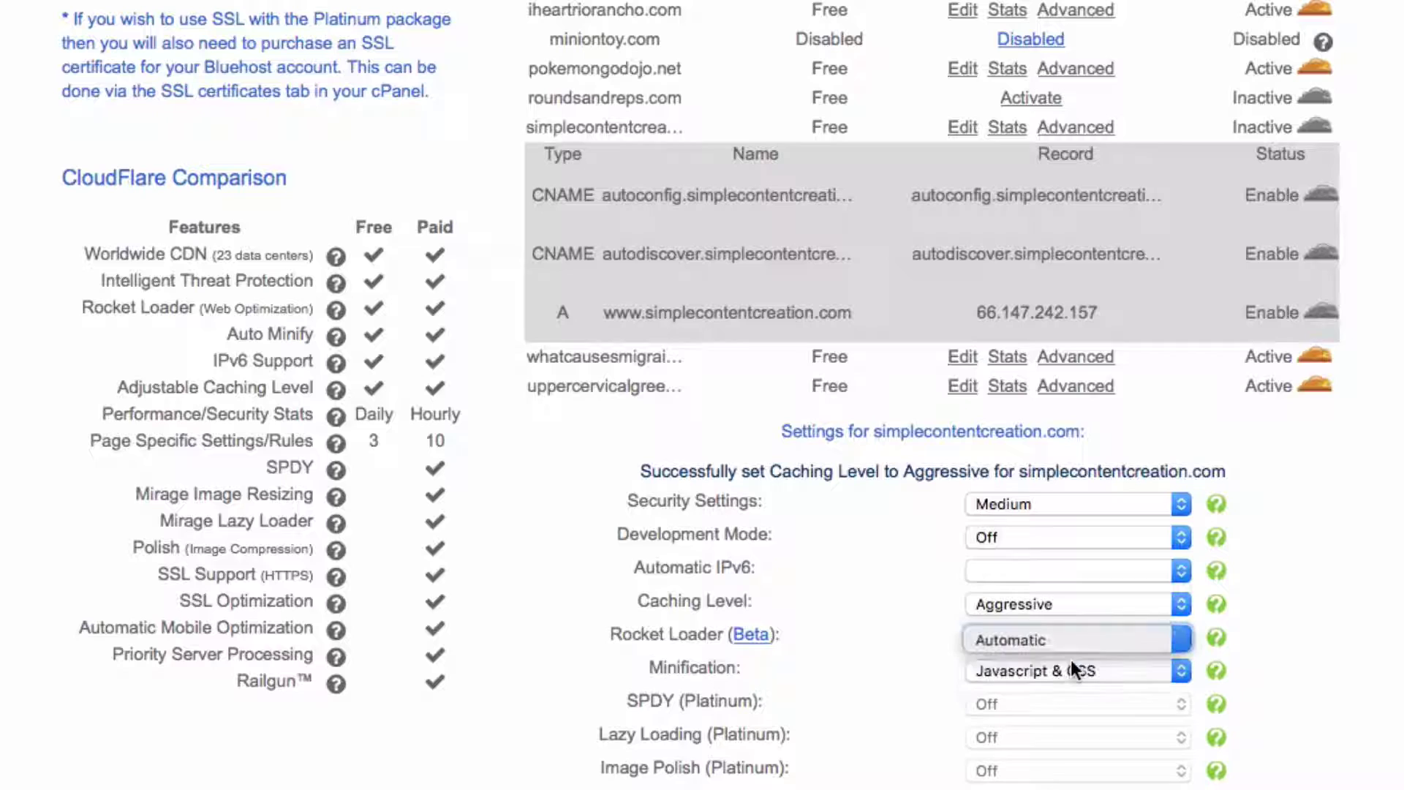
click(1138, 702)
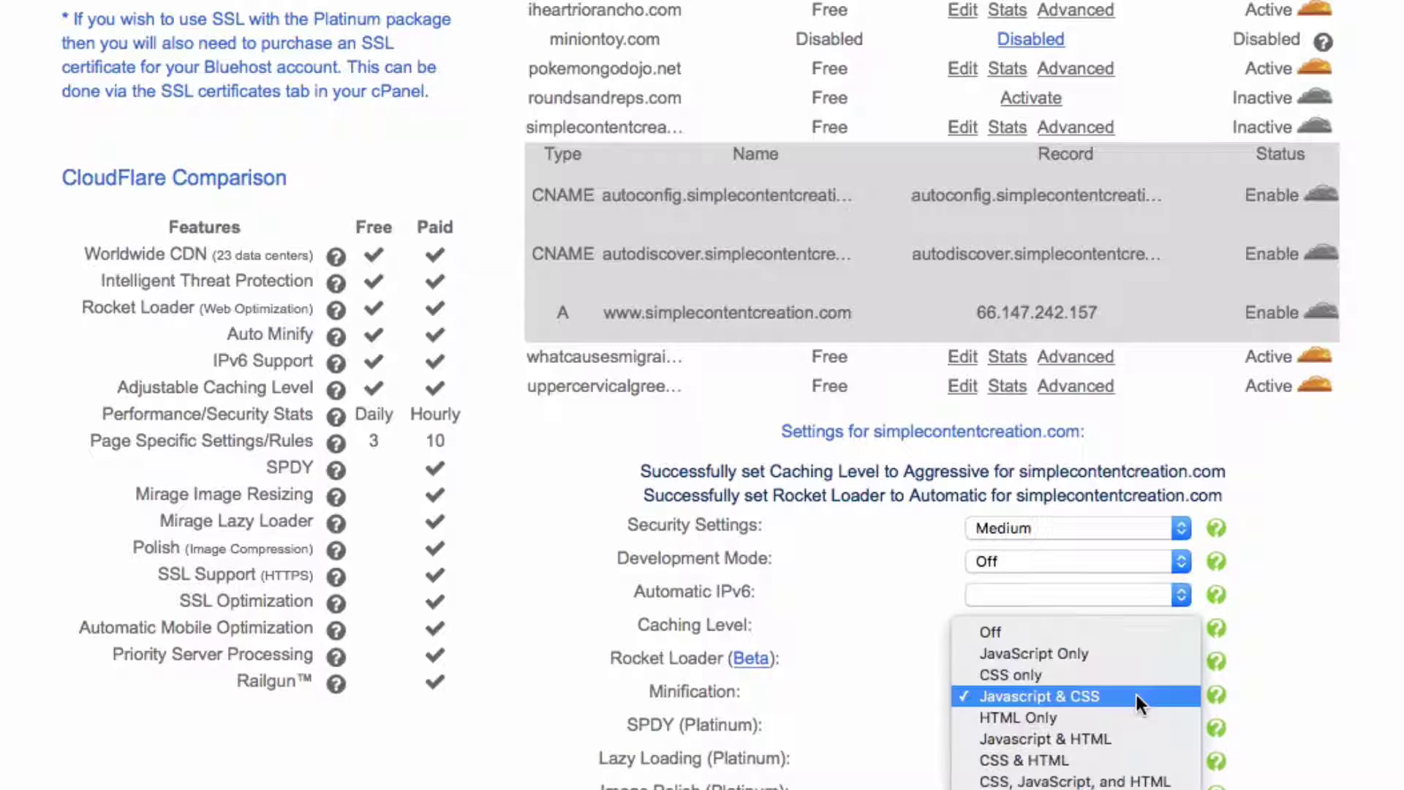
click(1047, 782)
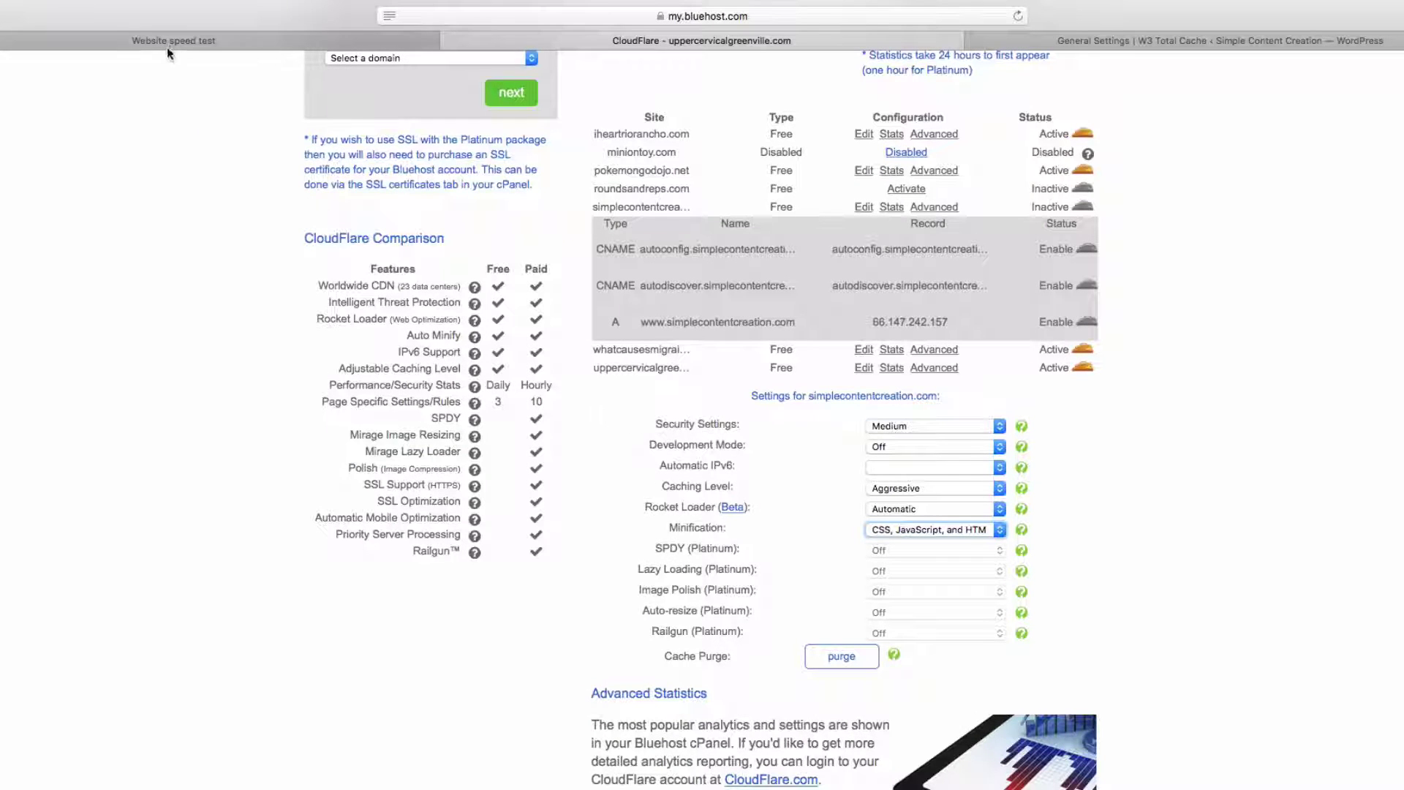
Rerun the Pingdom test: load time drops to 1.88 s, grade C 75, 73 requests
click(168, 42)
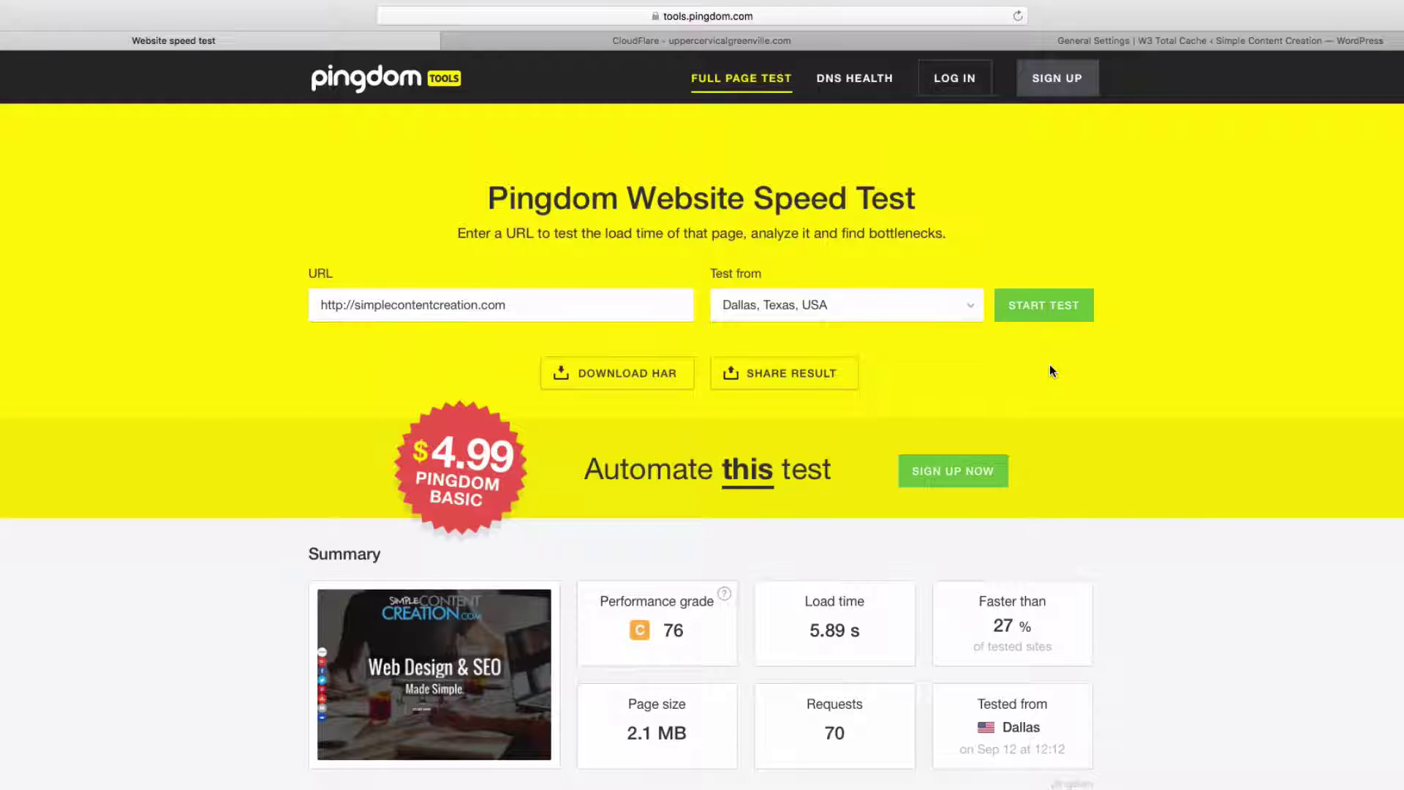
click(1064, 319)
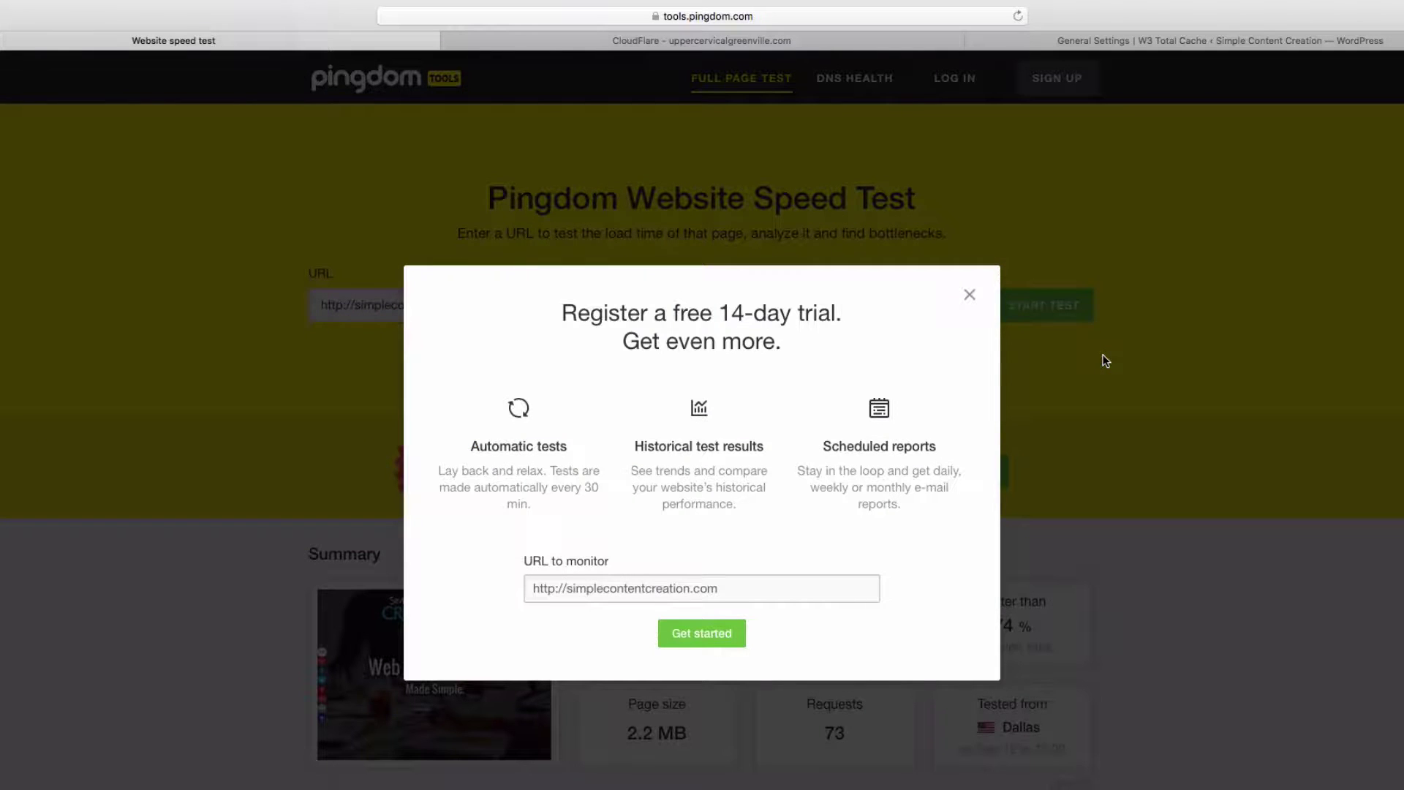
click(967, 295)
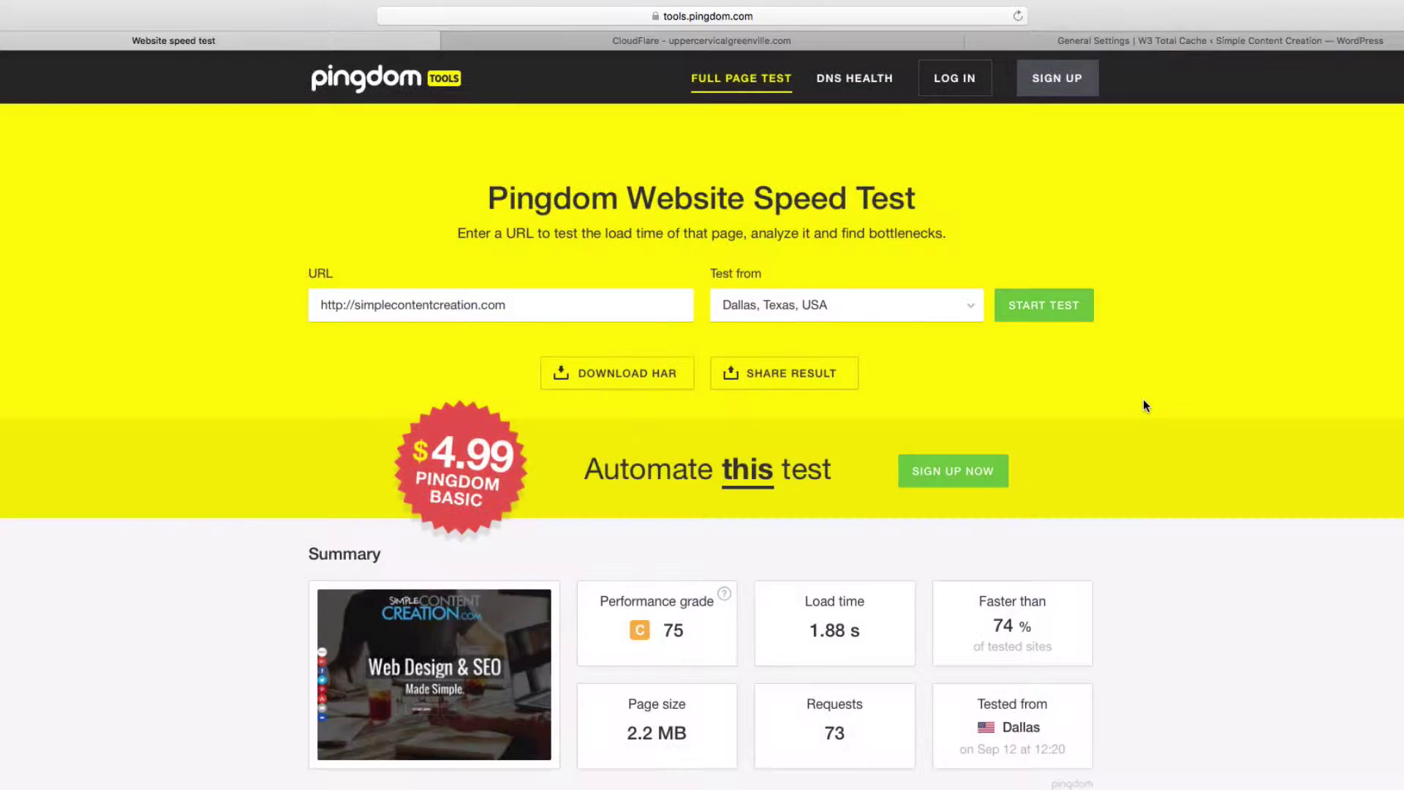